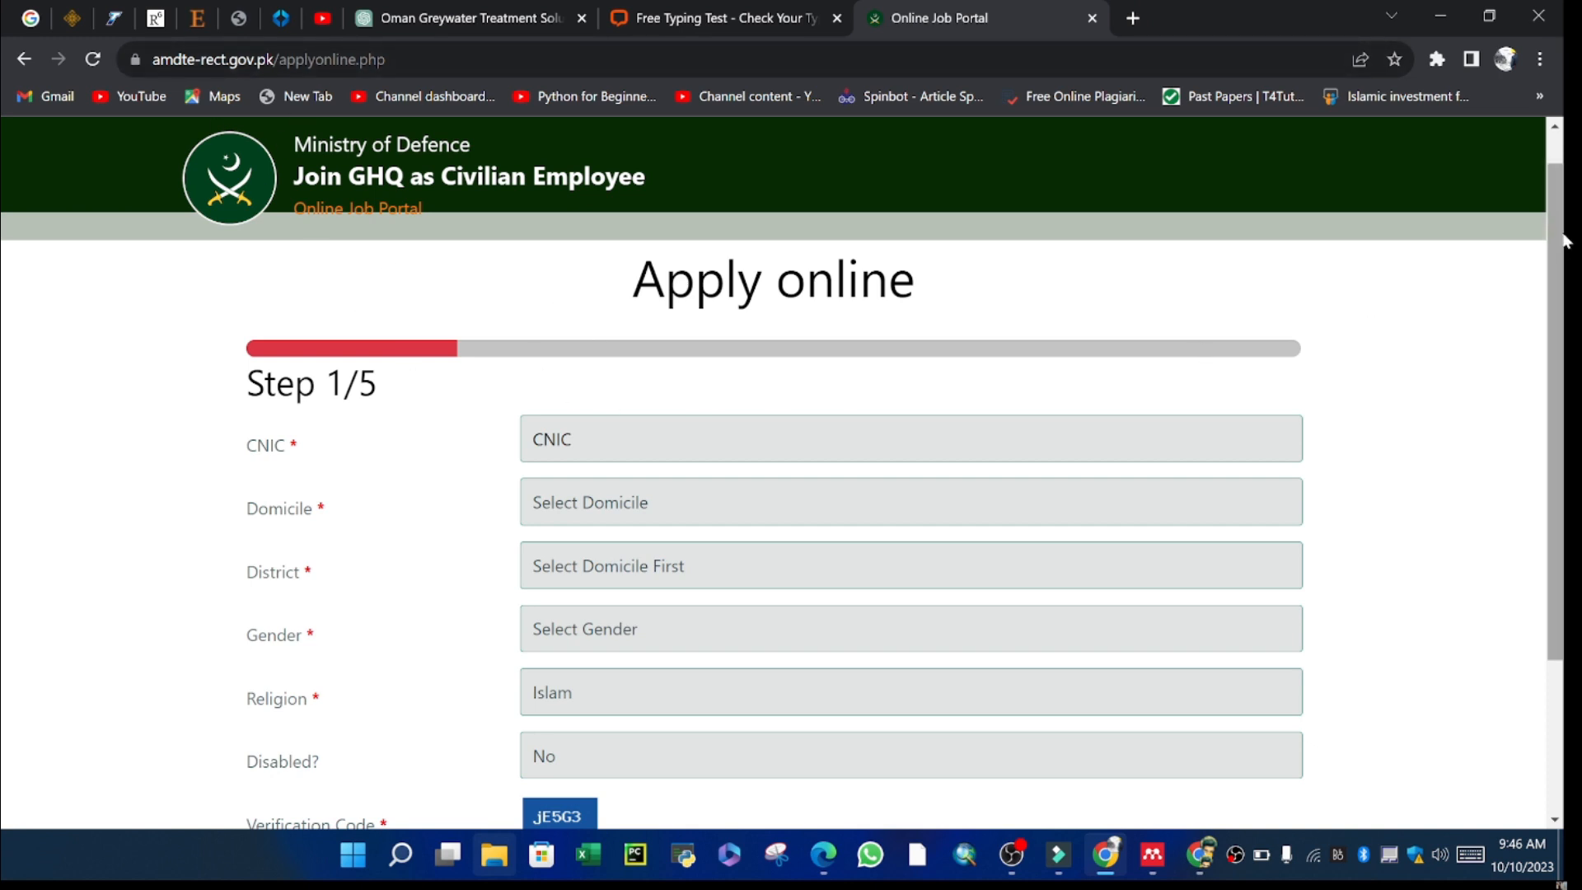
Examine the fields required in steps 1 to 3 of the application, from CNIC and domicile to addresses and contact details.
left_click_drag(1565, 240, 1566, 274)
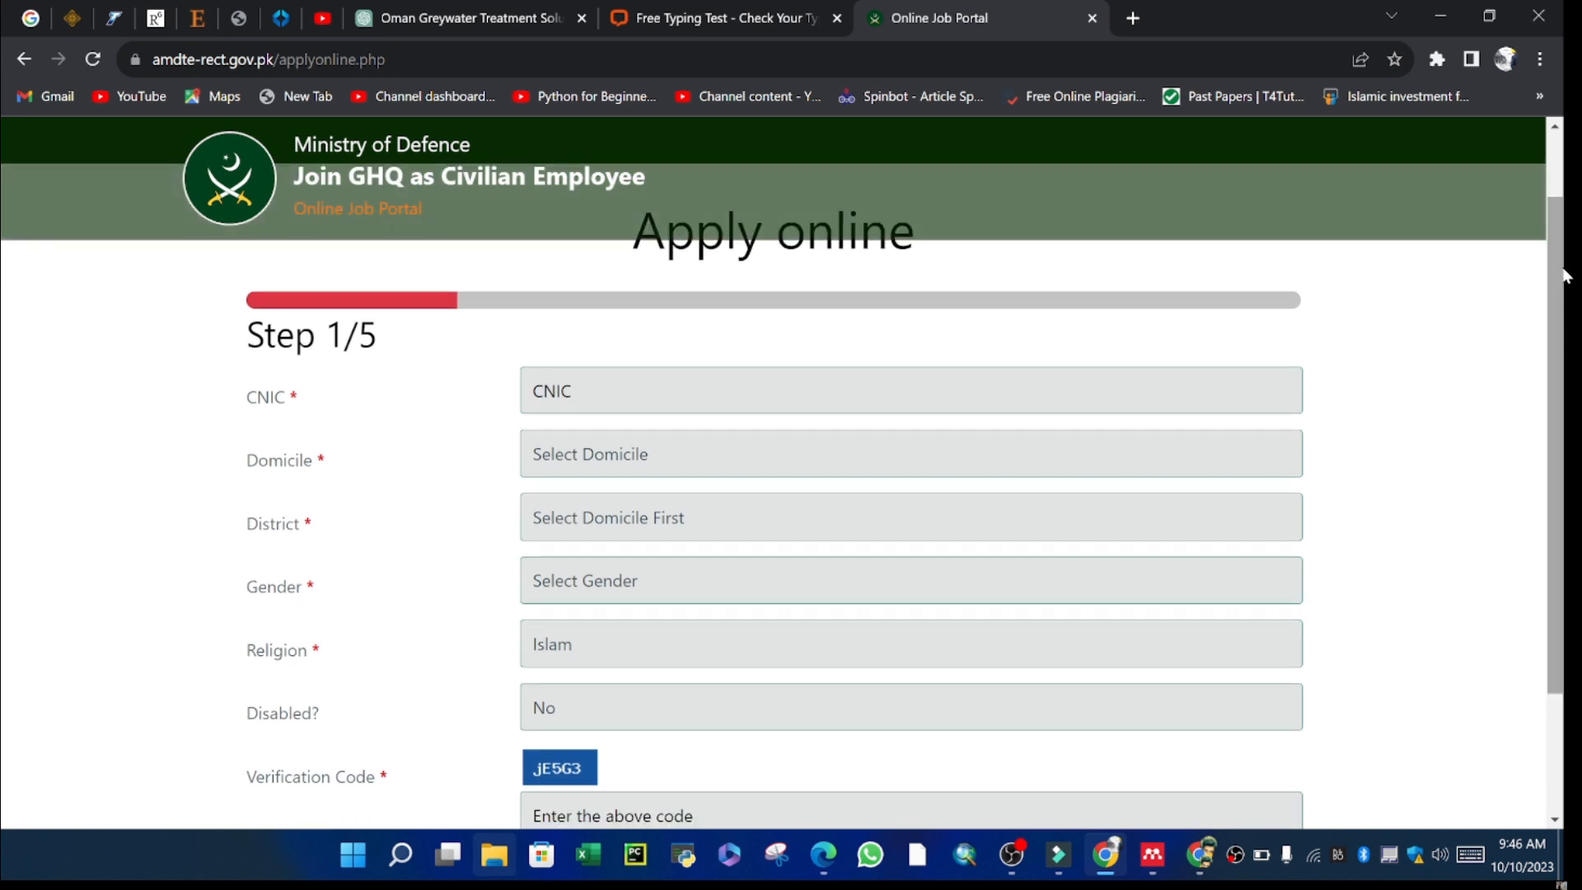
left_click_drag(1562, 319, 1562, 352)
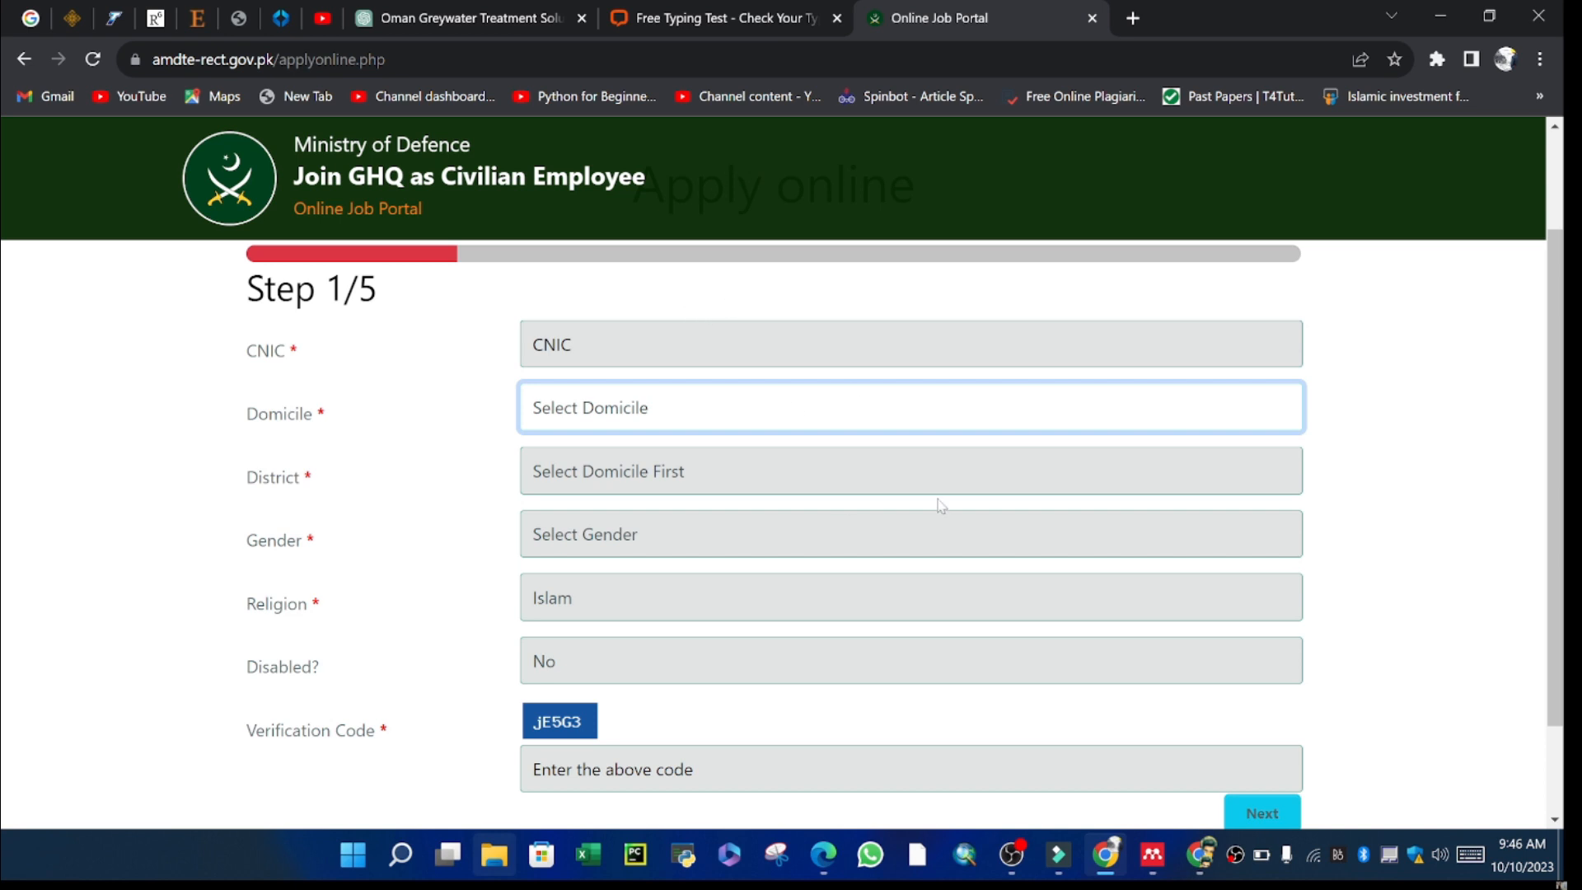
left_click(696, 10)
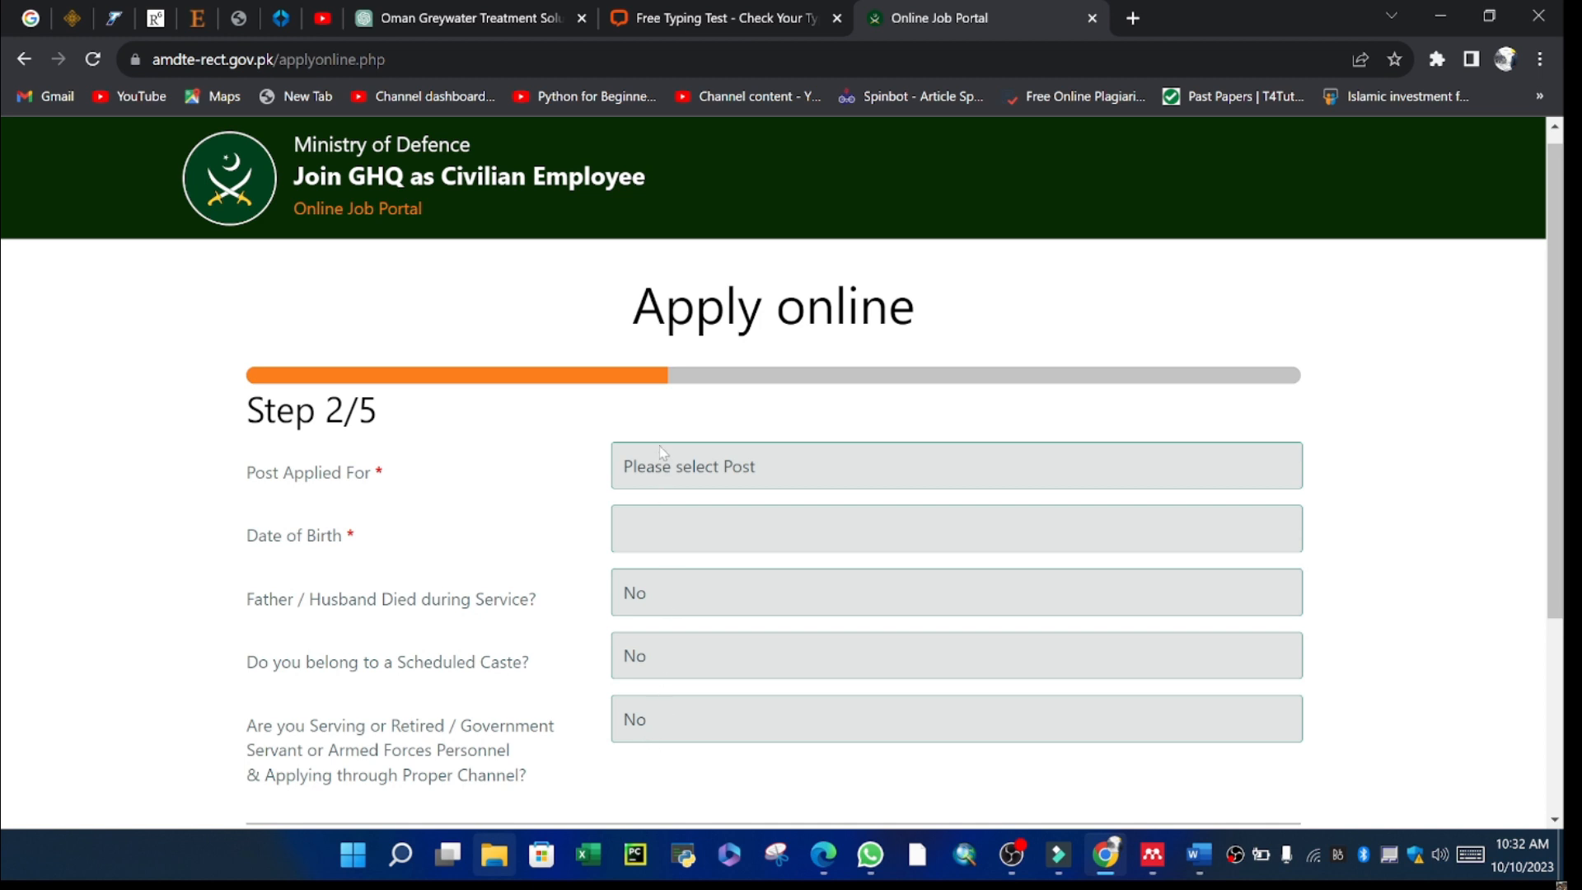
scroll(577, 330, "down", 3)
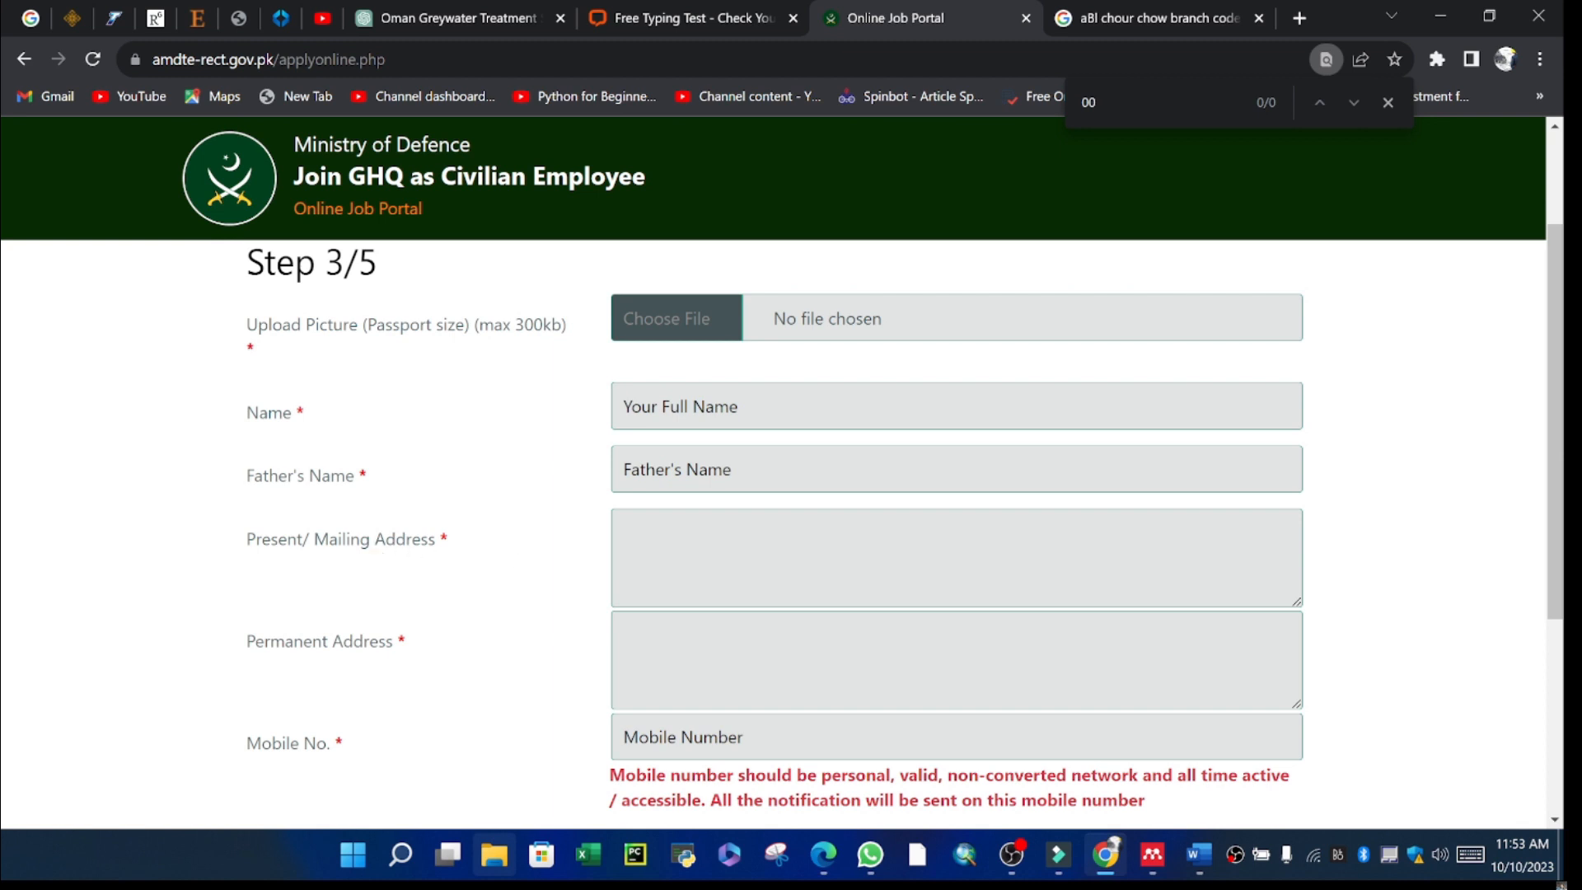
left_click(573, 548)
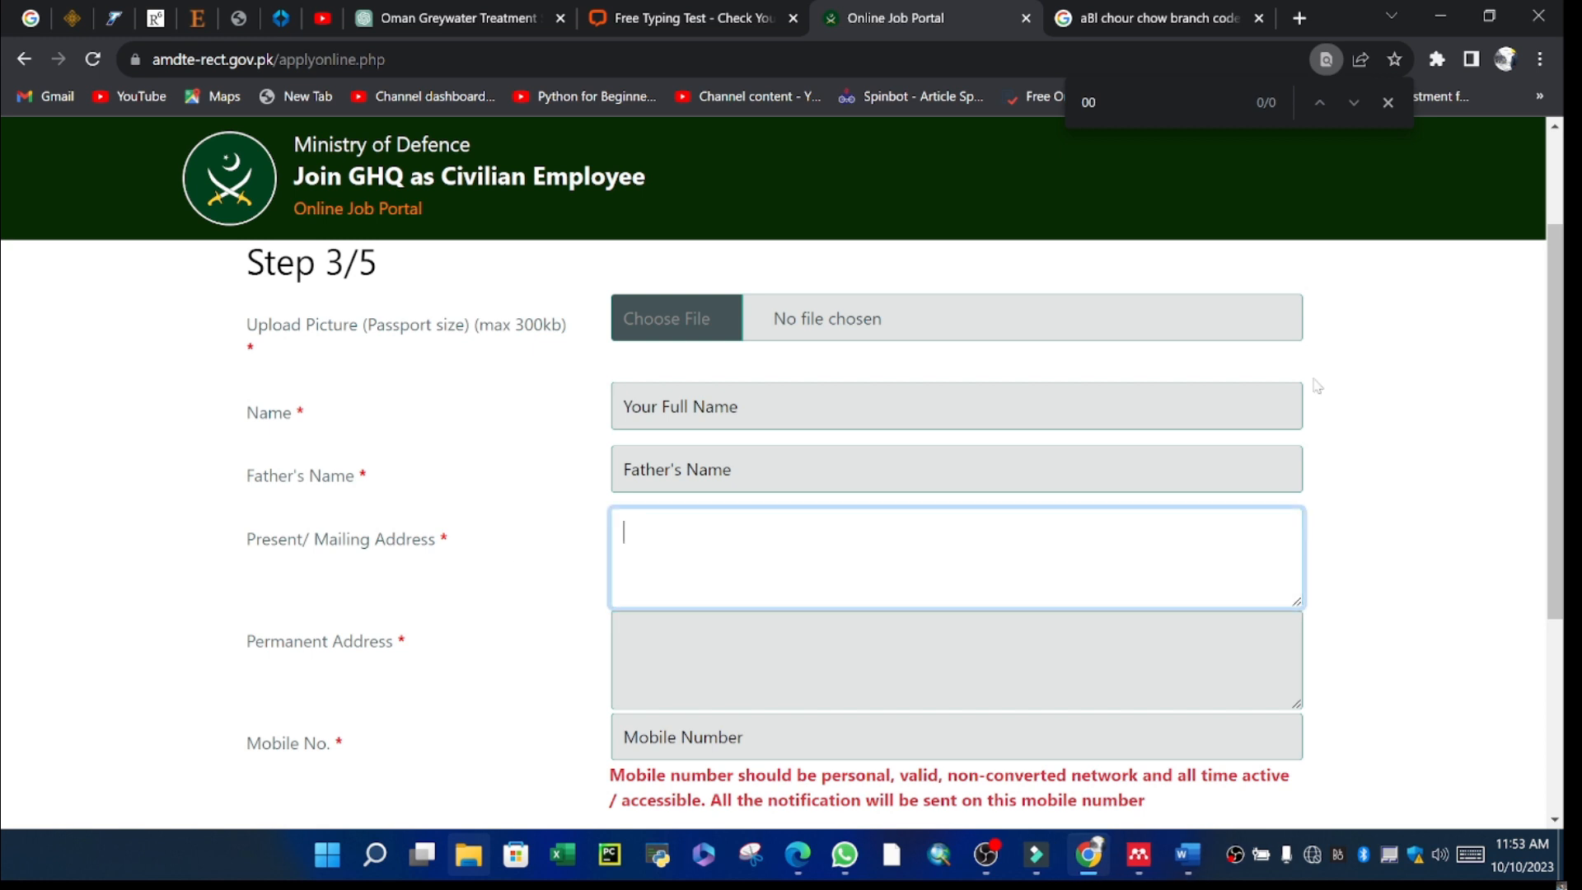
left_click_drag(1562, 373, 1565, 447)
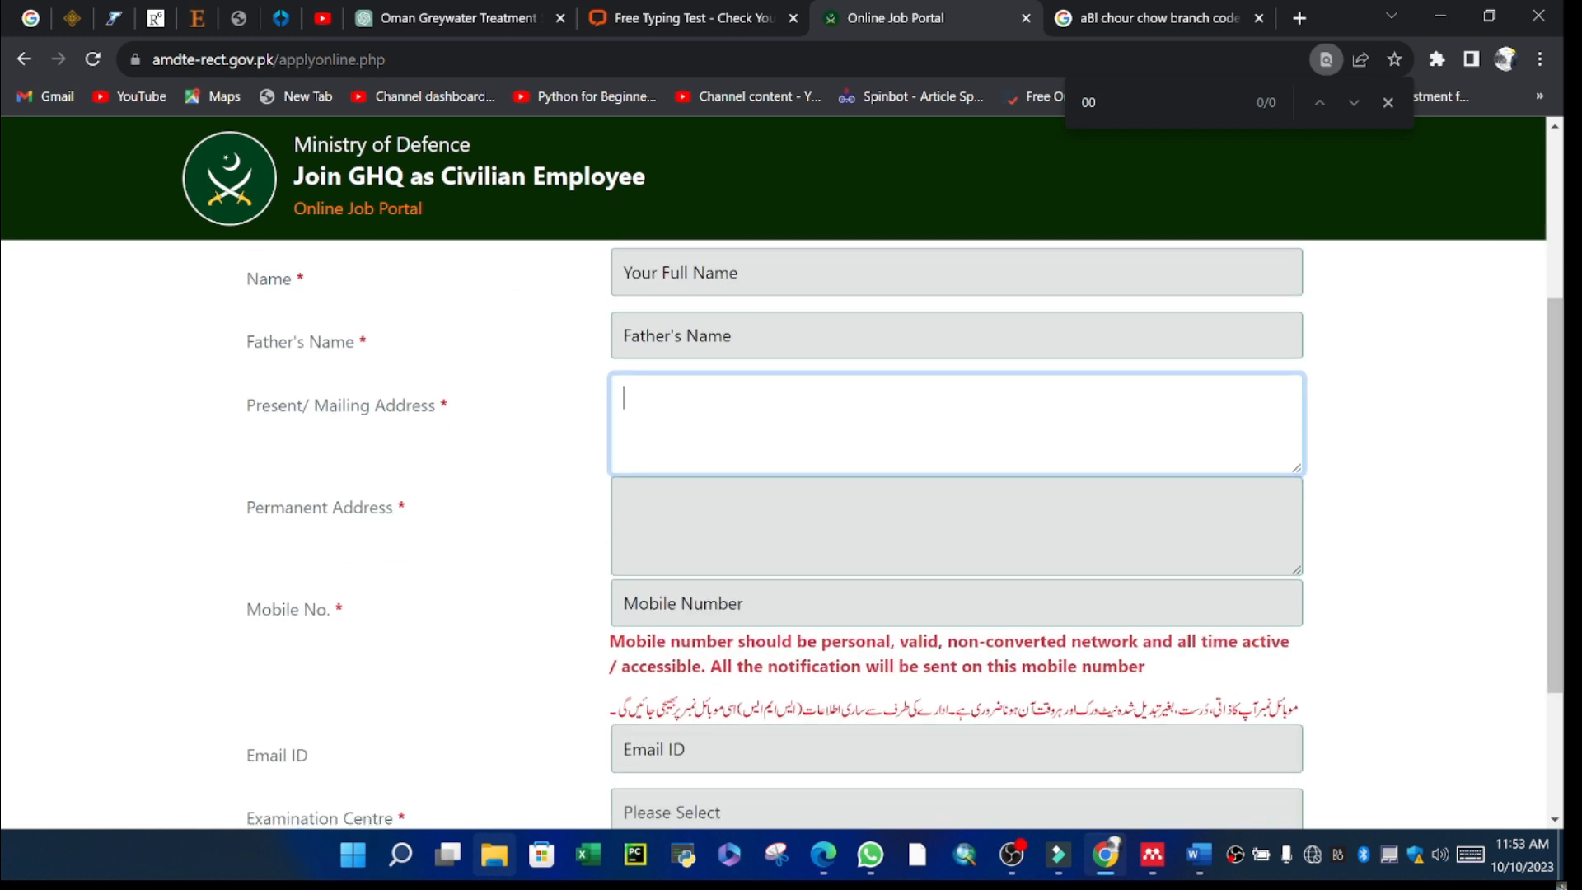
key("Tab")
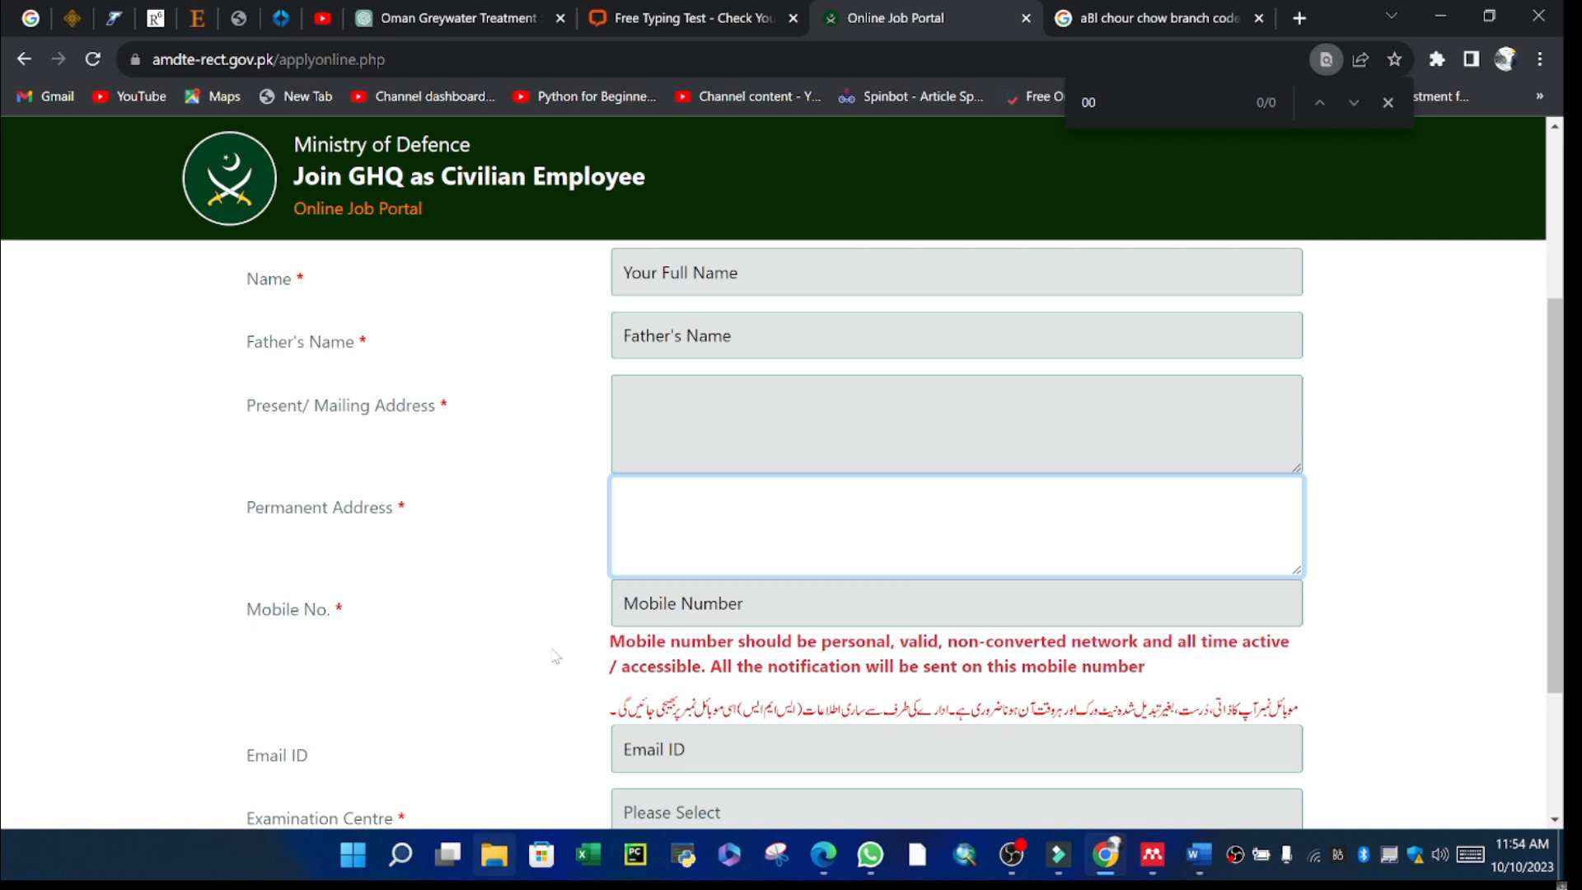
key("Tab")
scroll(504, 650, "down", 2)
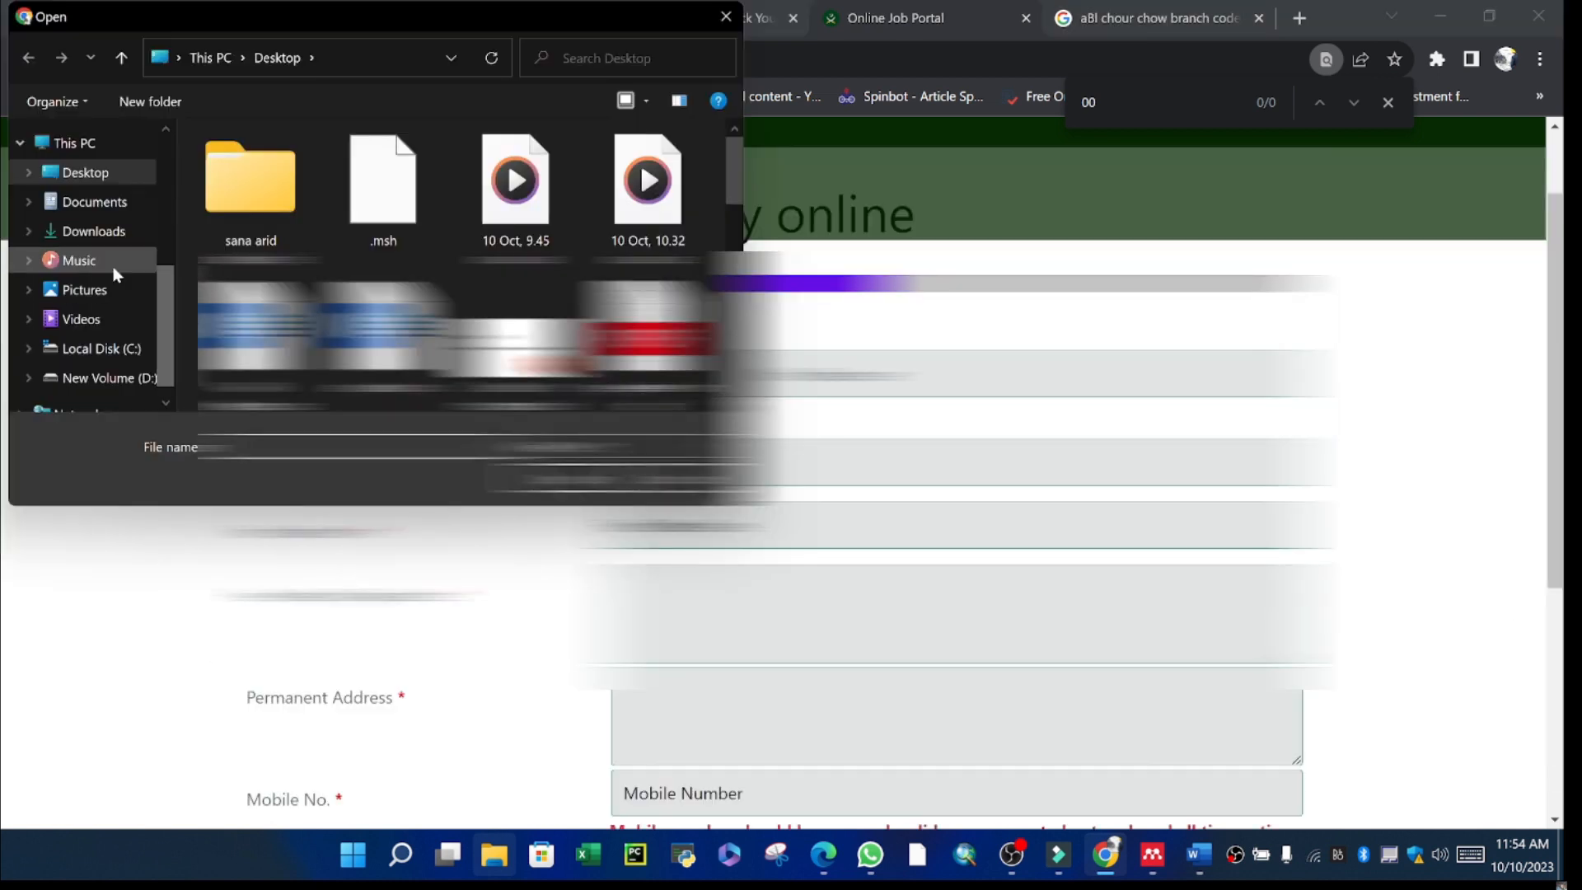
Attach the applicant's passport-size picture from drive D and fill in the name, addresses and e-mail from the saved autofill profile.
left_click(105, 377)
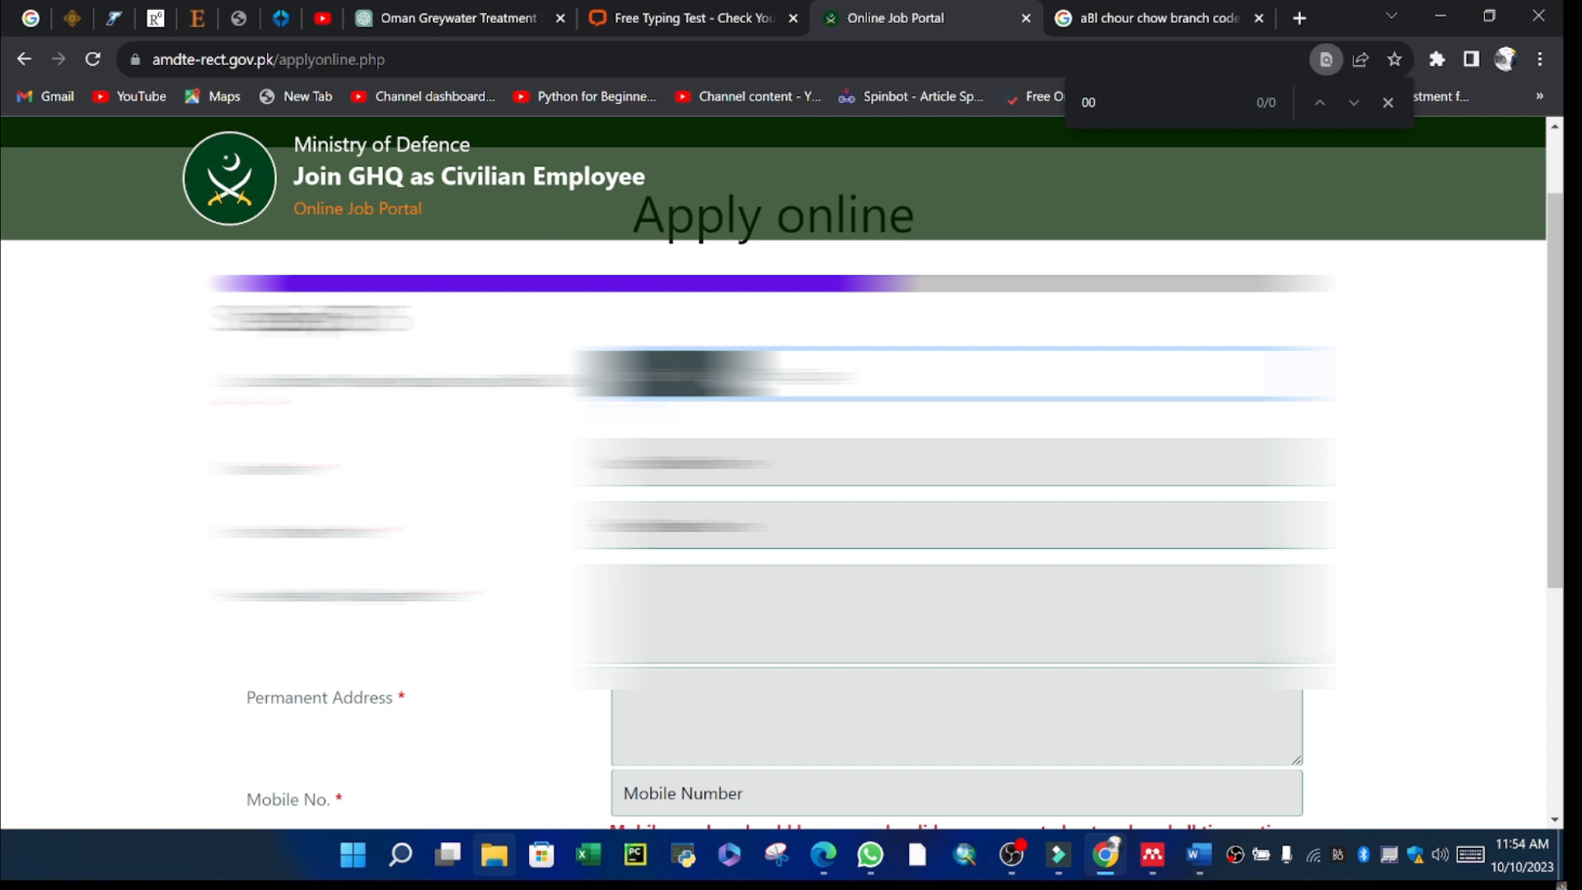
scroll(1565, 262, "down", 1)
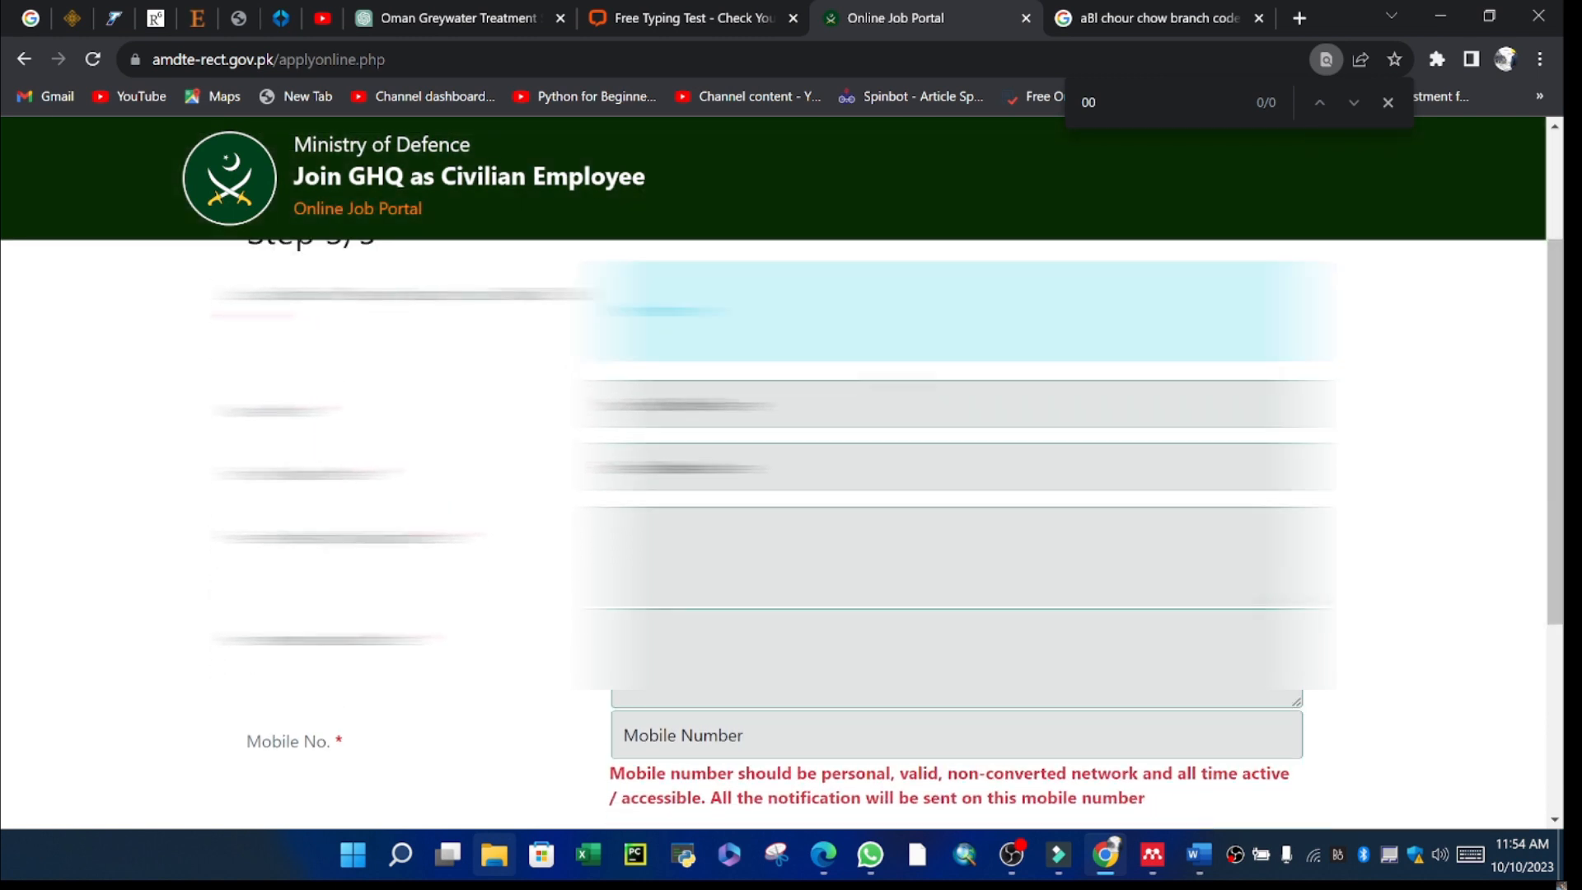
left_click(824, 405)
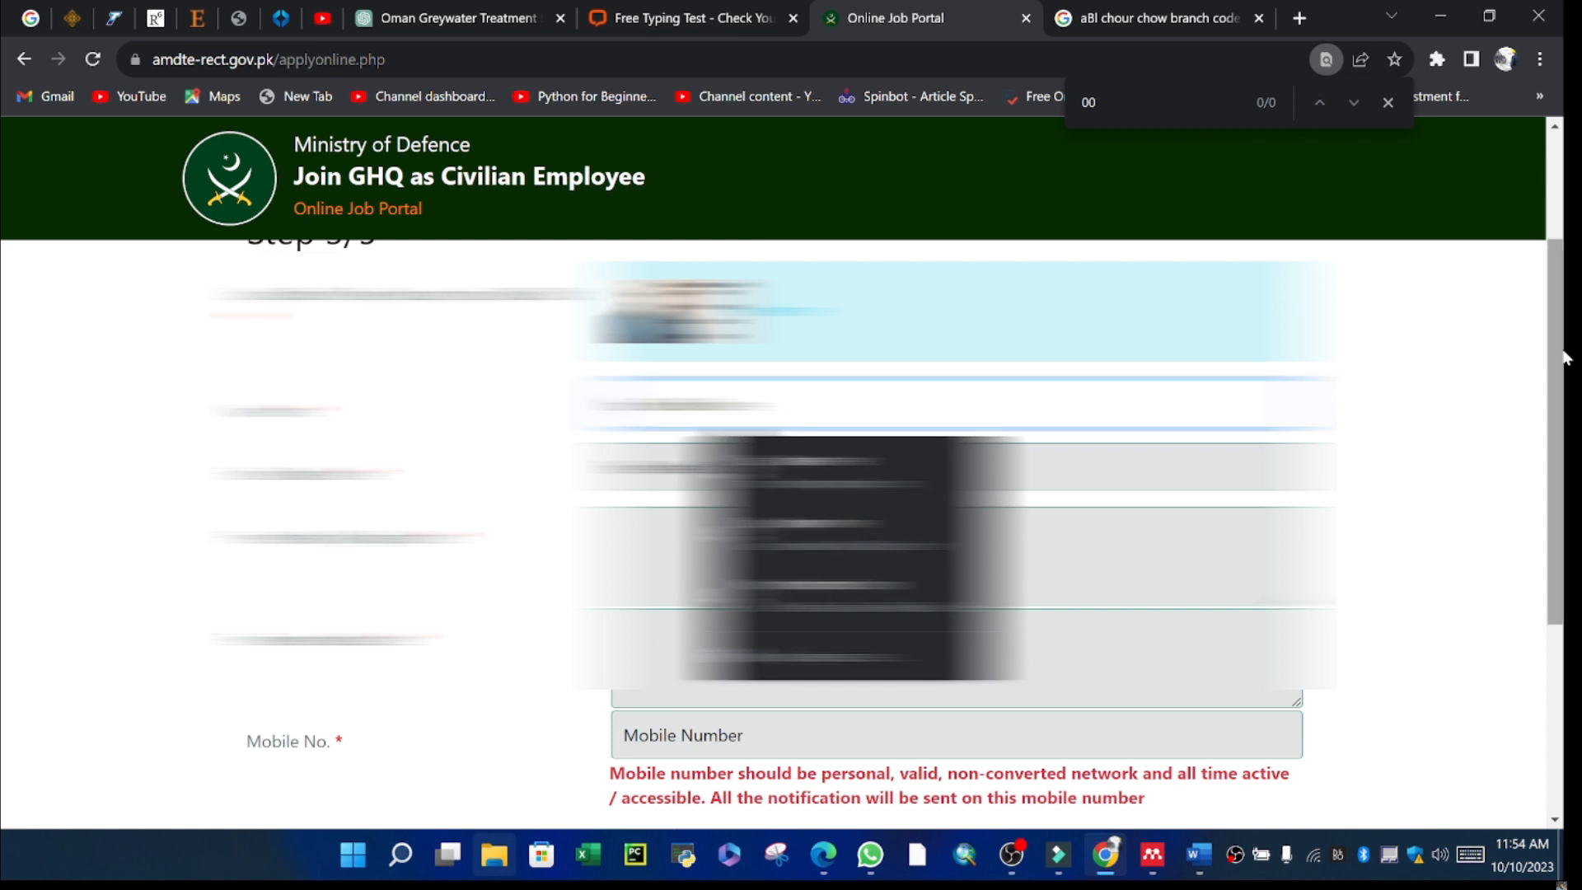
scroll(1561, 355, "down", 1)
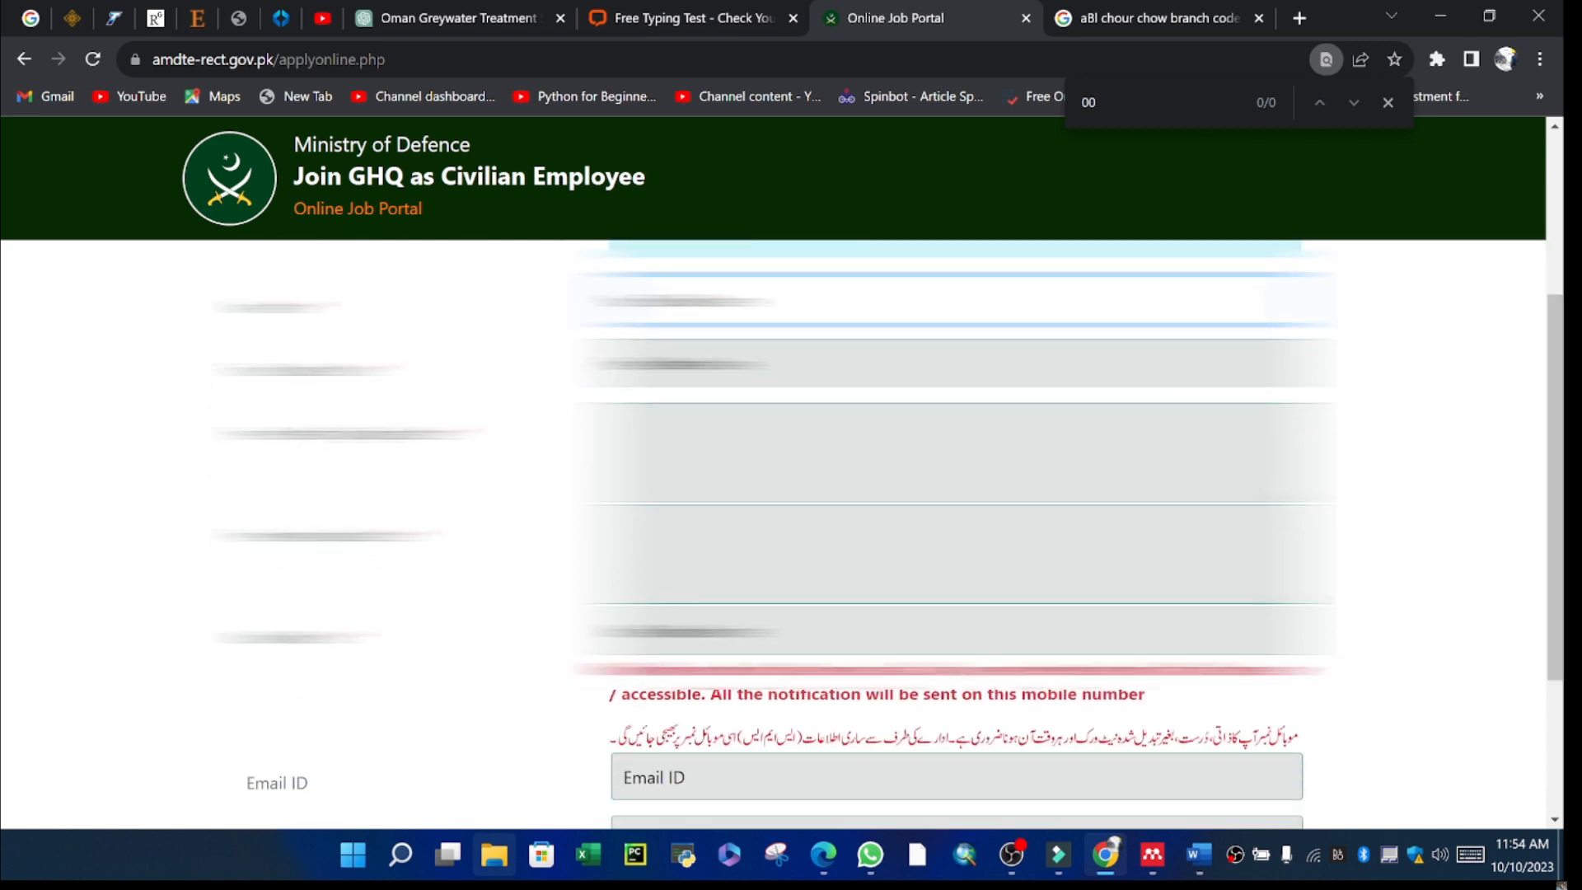
left_click(894, 303)
left_click(896, 369)
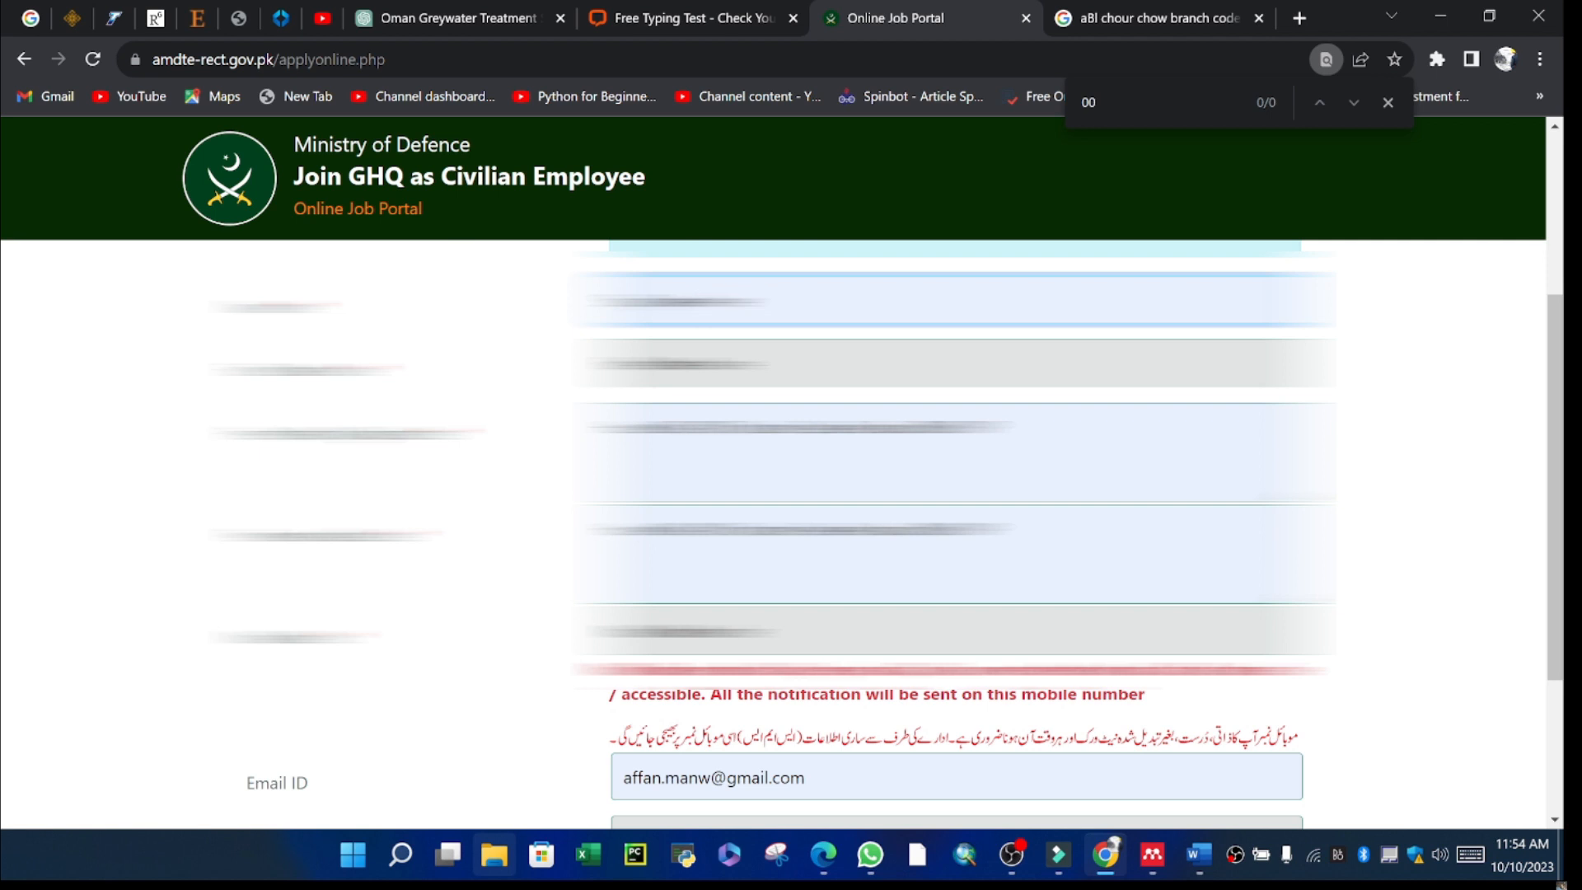
scroll(1566, 597, "down", 3)
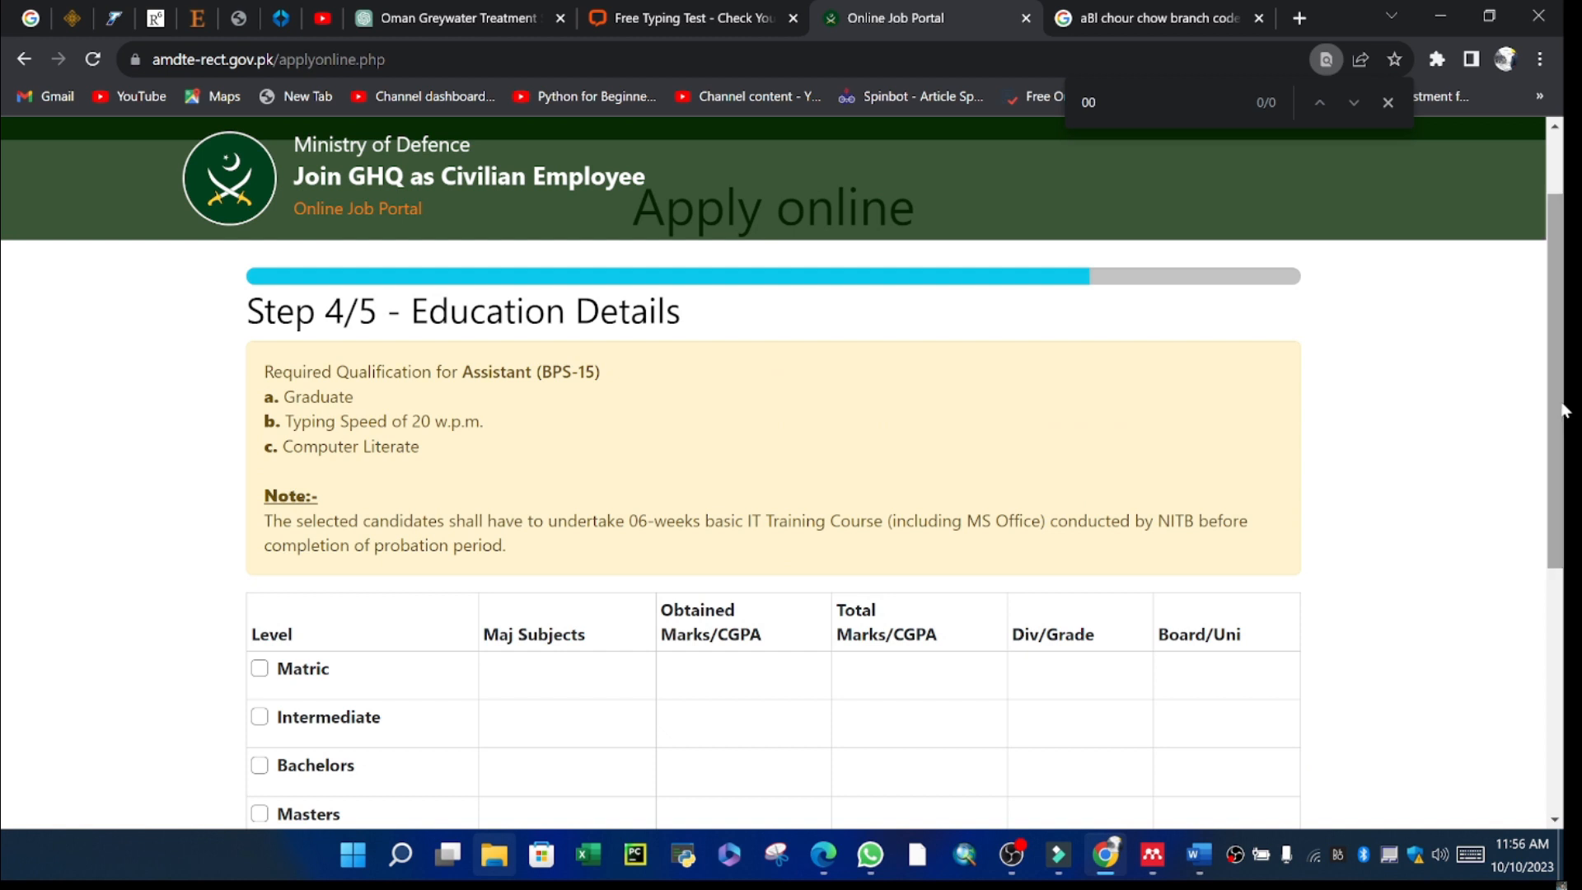
Enable the Matric, Intermediate and Bachelors education rows and declare that the typing speed and computer literacy criteria are fulfilled.
scroll(1563, 409, "down", 2)
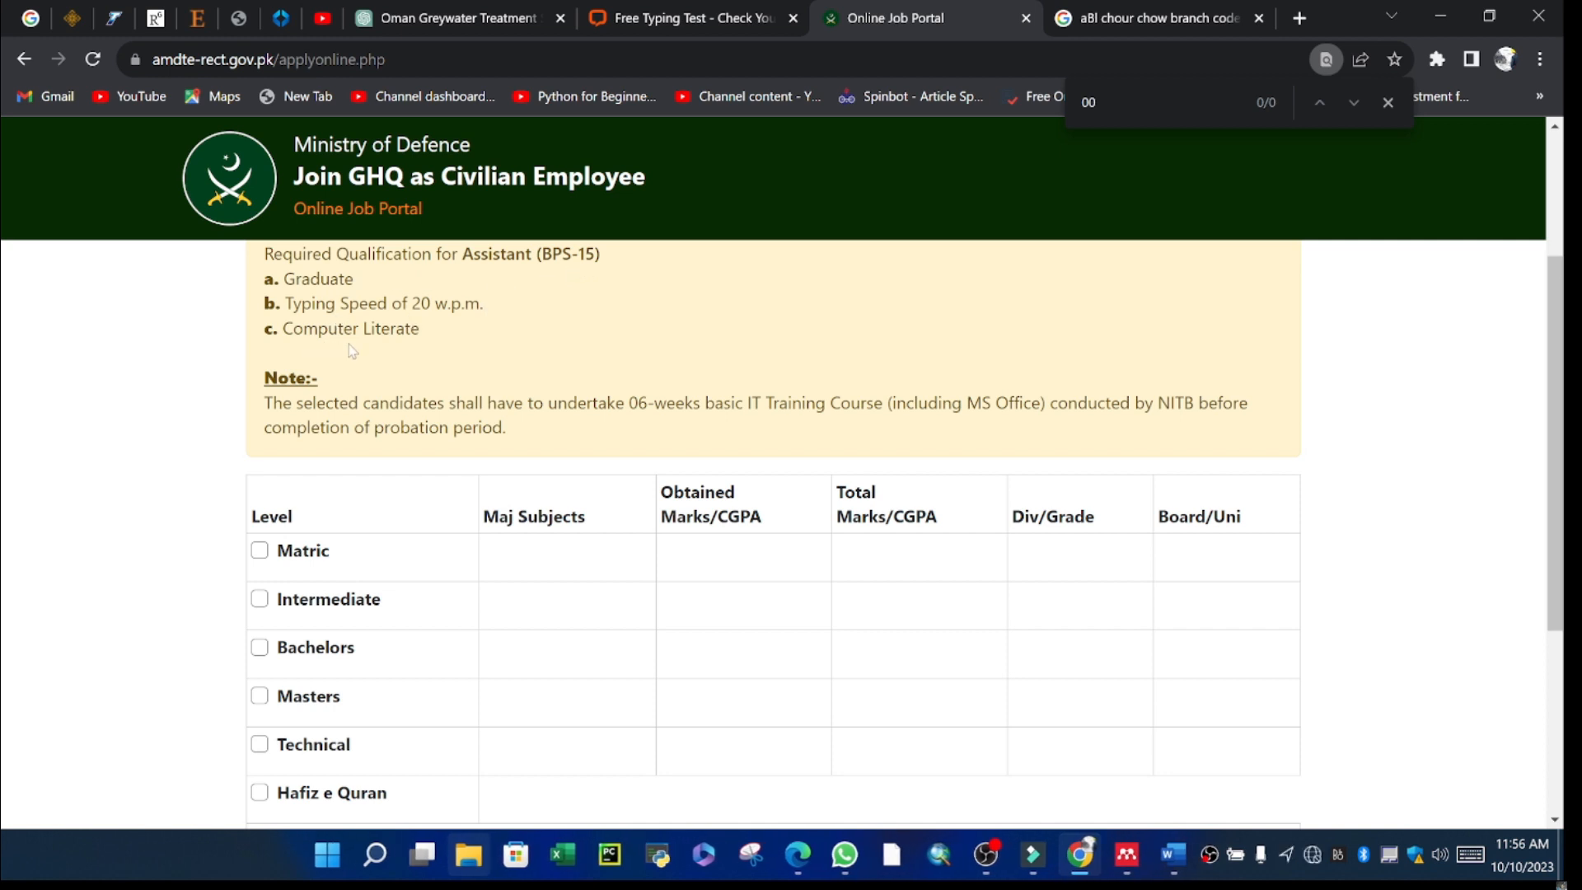
left_click(260, 552)
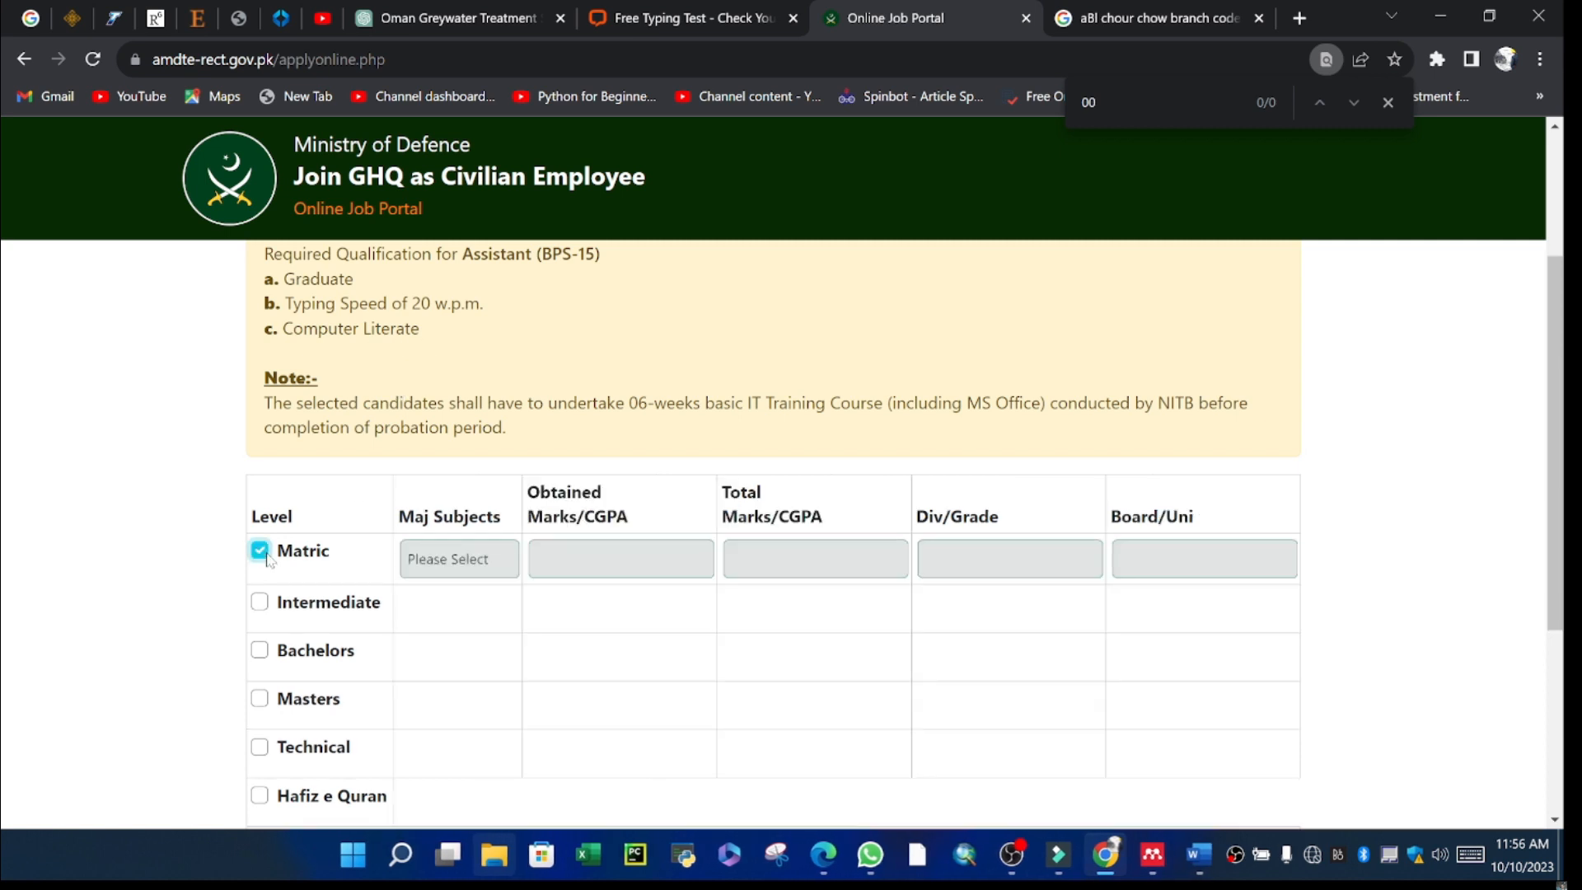
left_click_drag(1566, 305, 1565, 376)
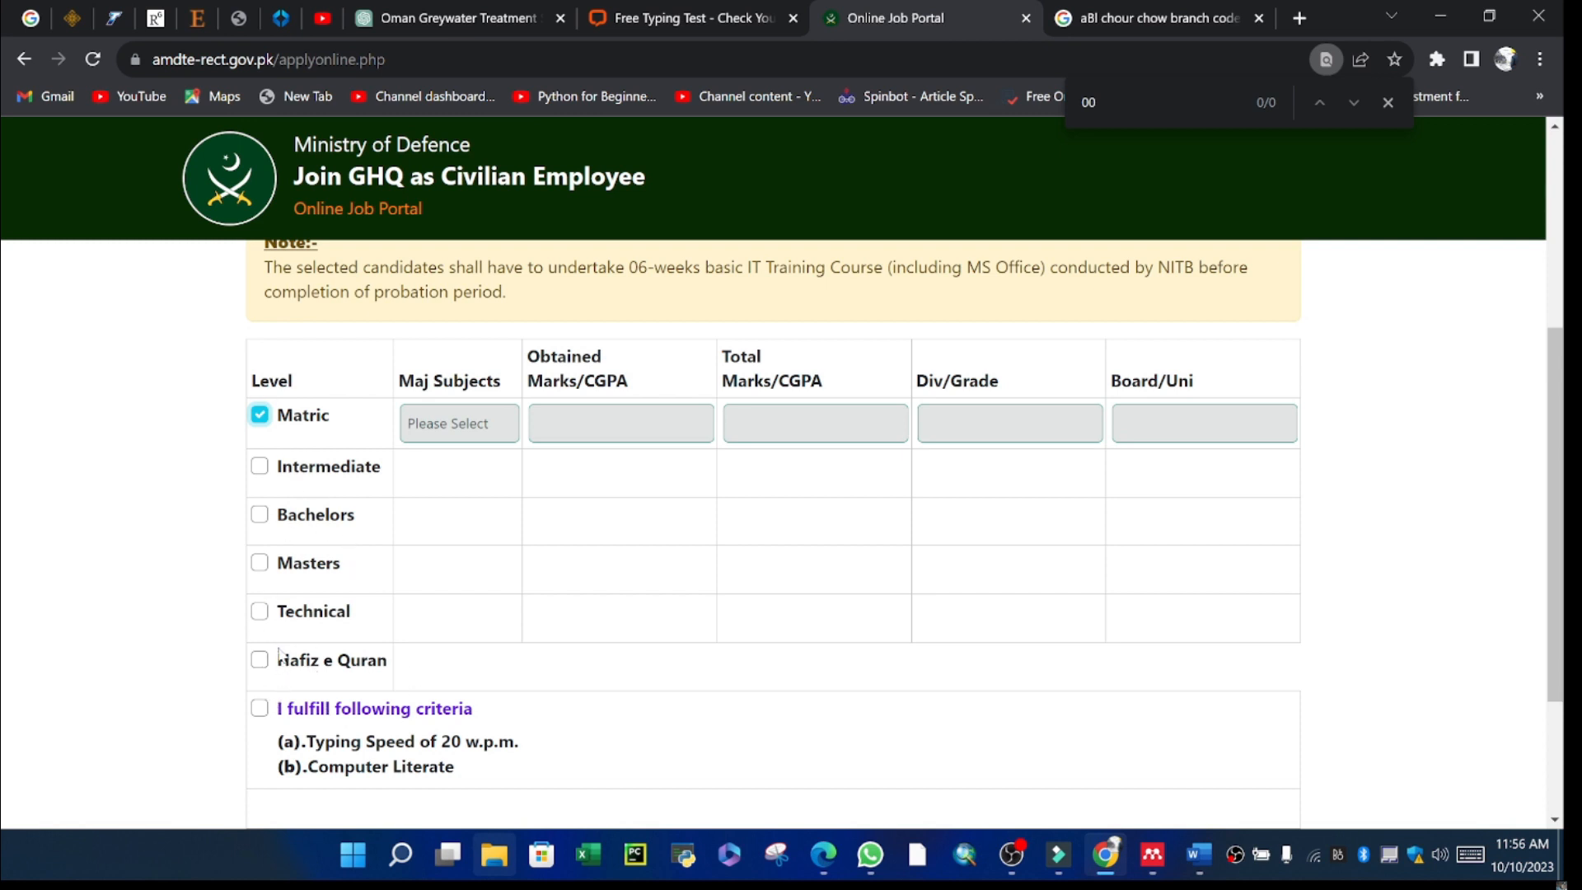
left_click(262, 467)
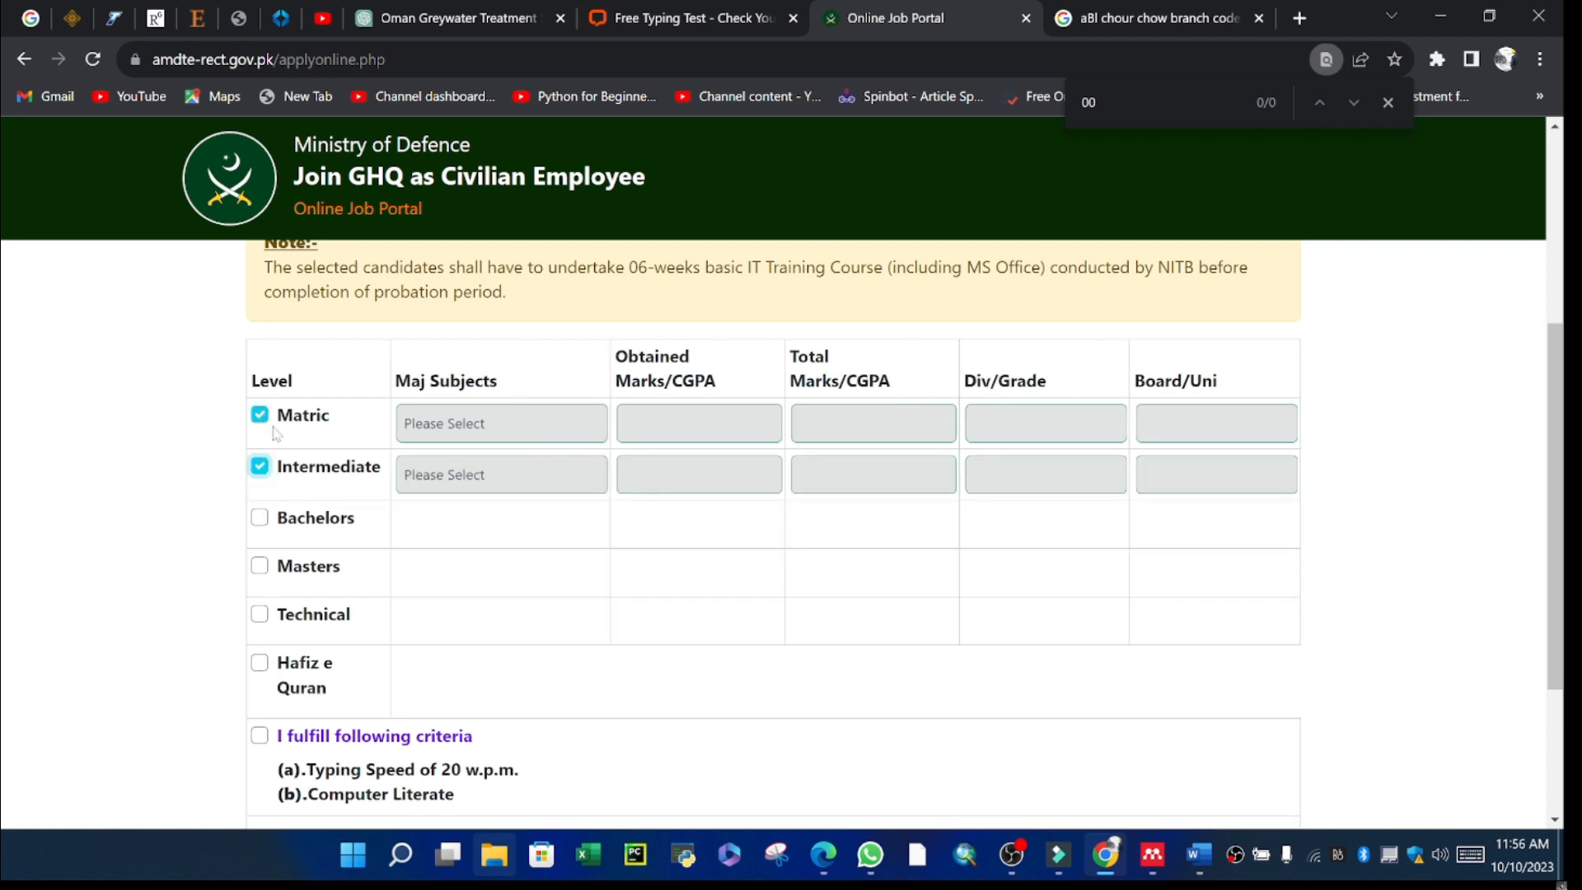
left_click(261, 519)
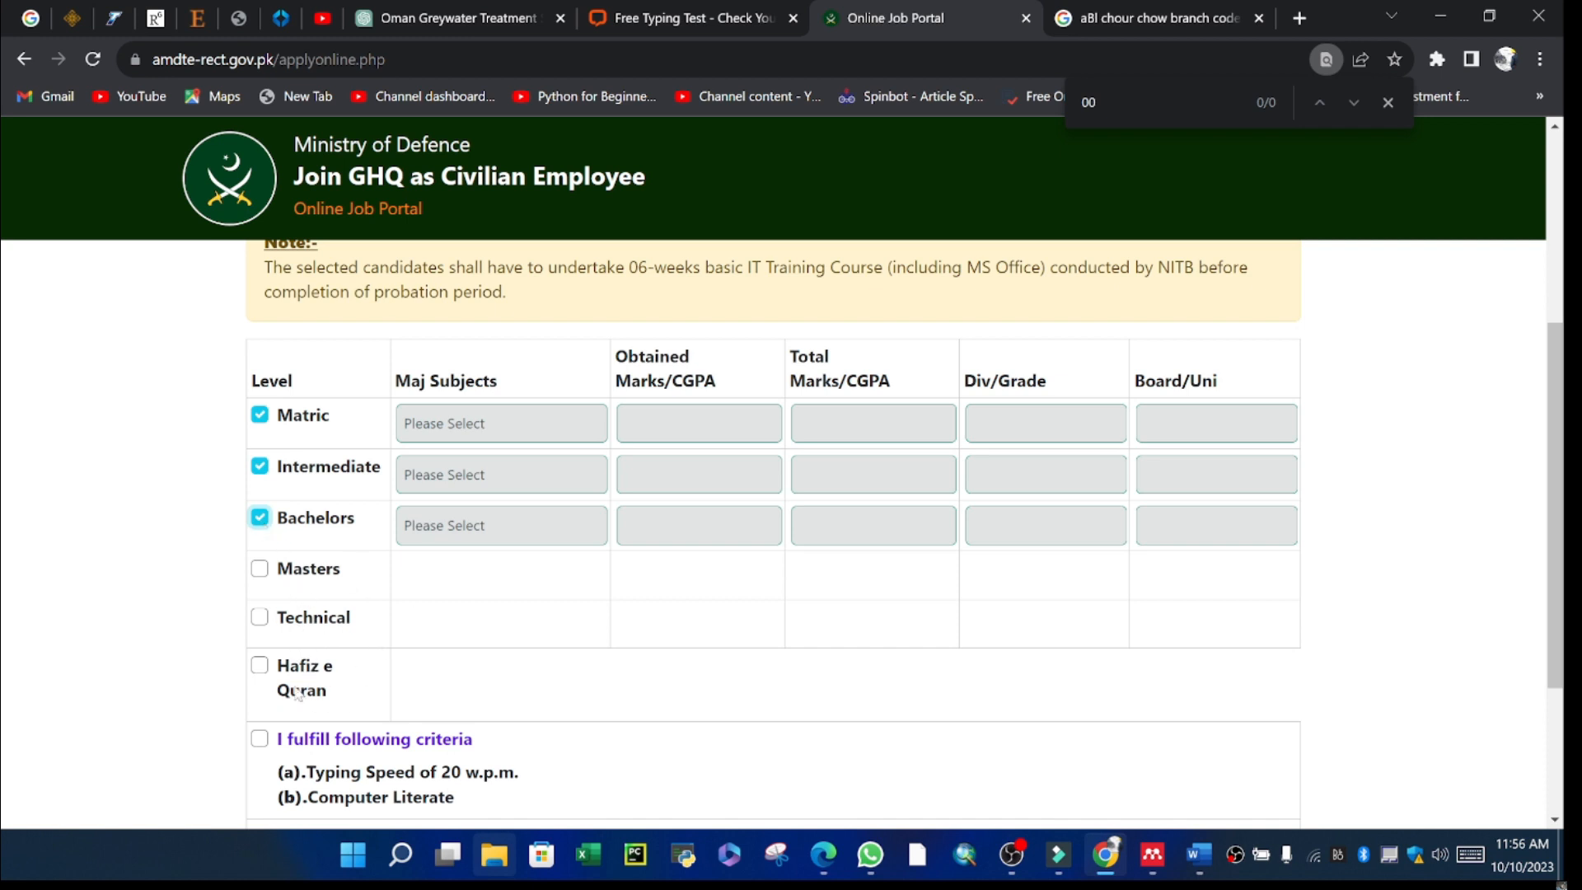
left_click_drag(1558, 405, 1559, 519)
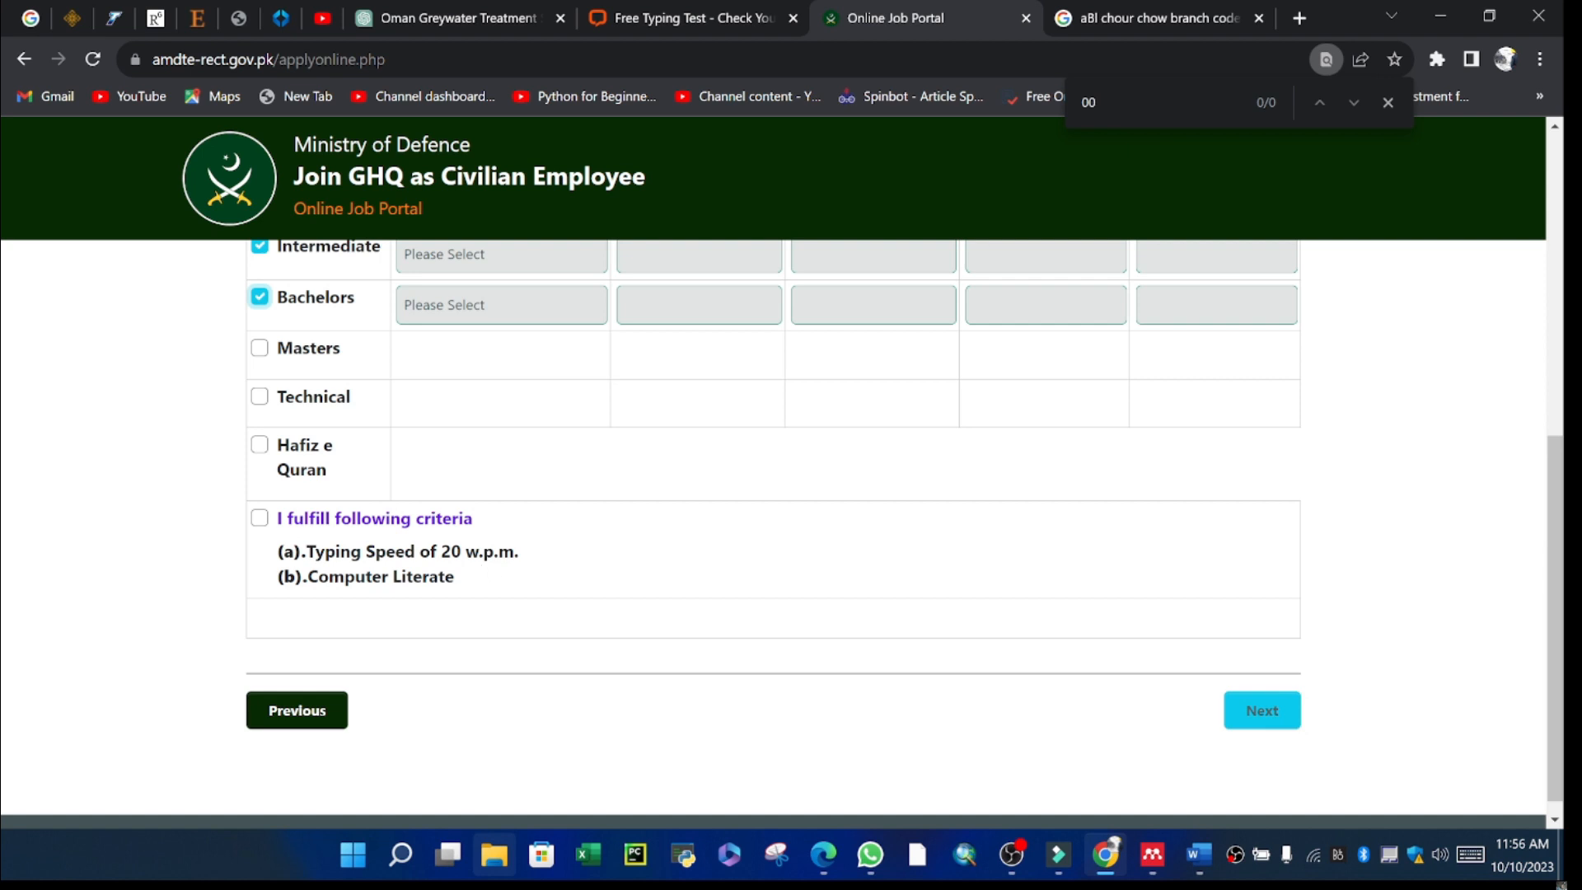
left_click(260, 520)
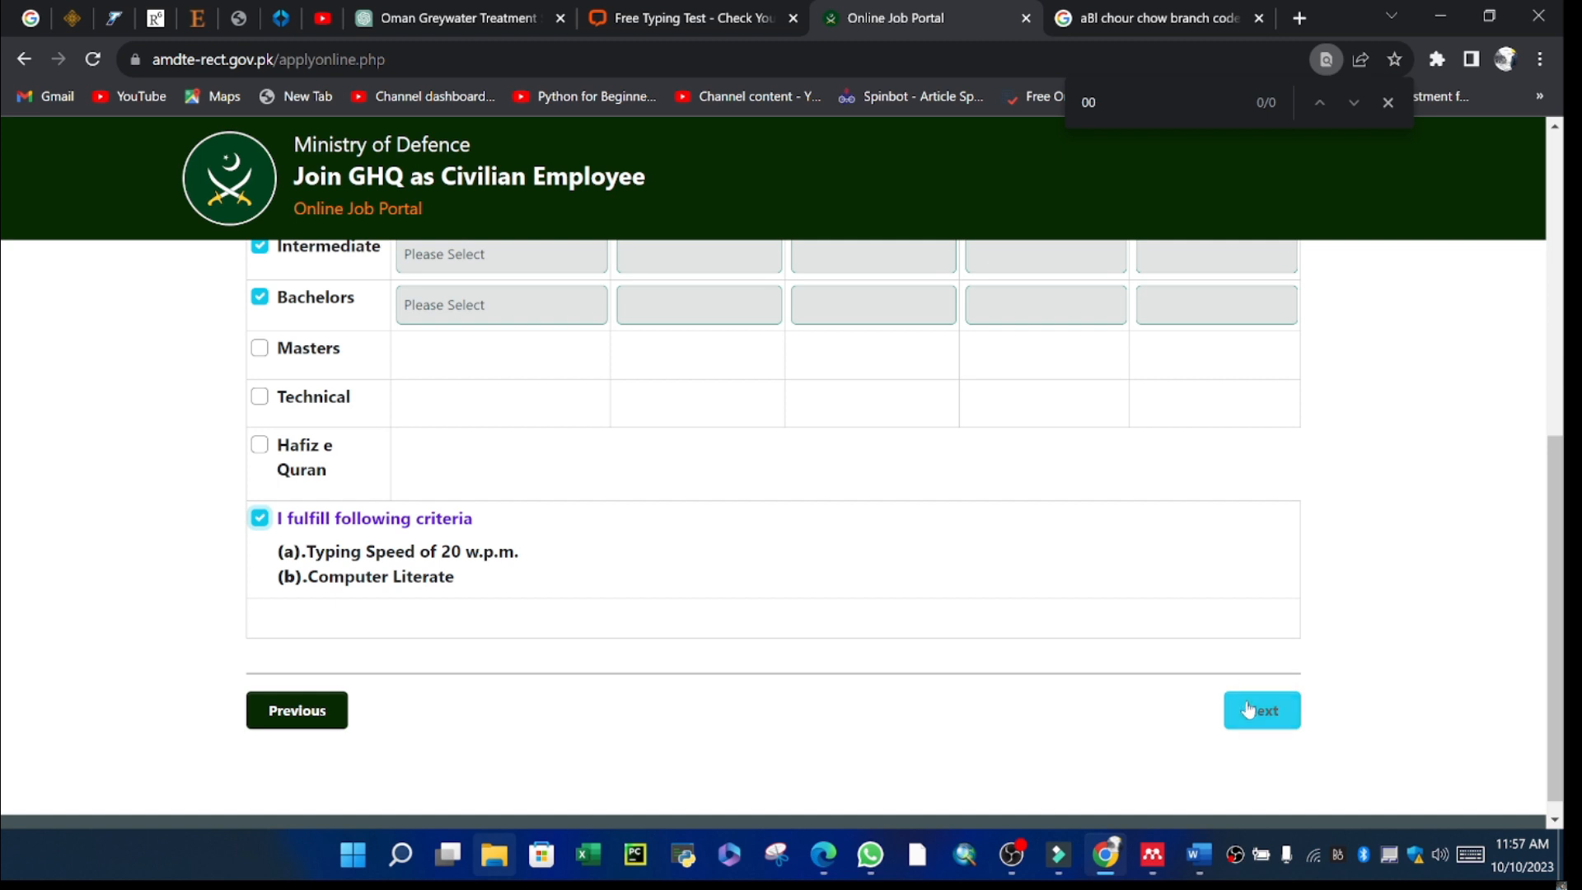
Try to proceed past the education details with the enabled rows left blank.
left_click_drag(1558, 580, 1557, 494)
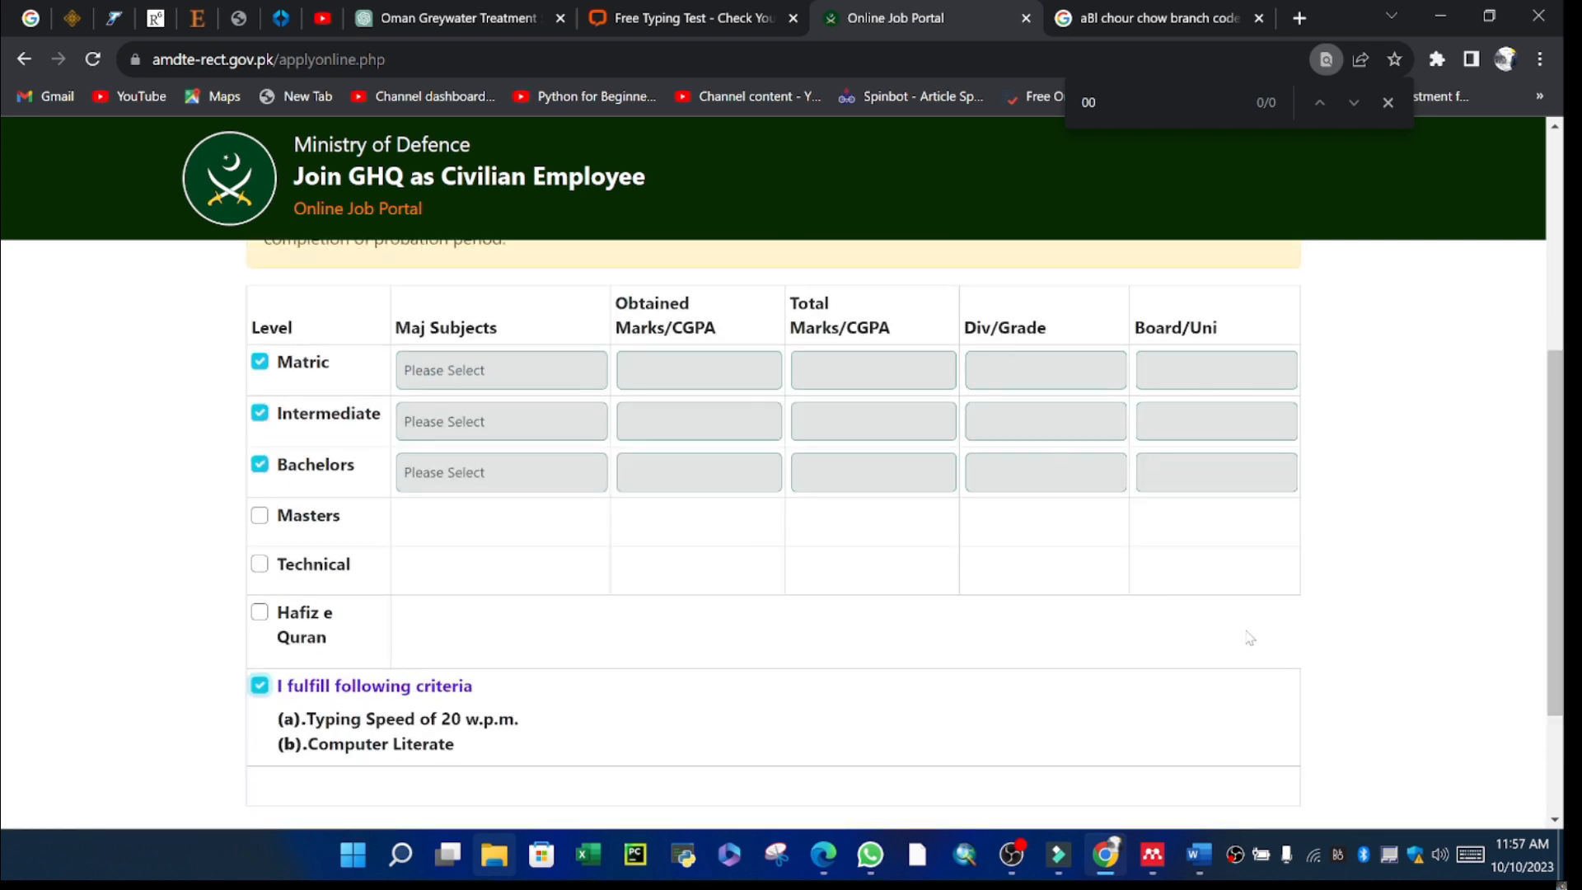
left_click_drag(1560, 406, 1560, 582)
left_click(1260, 691)
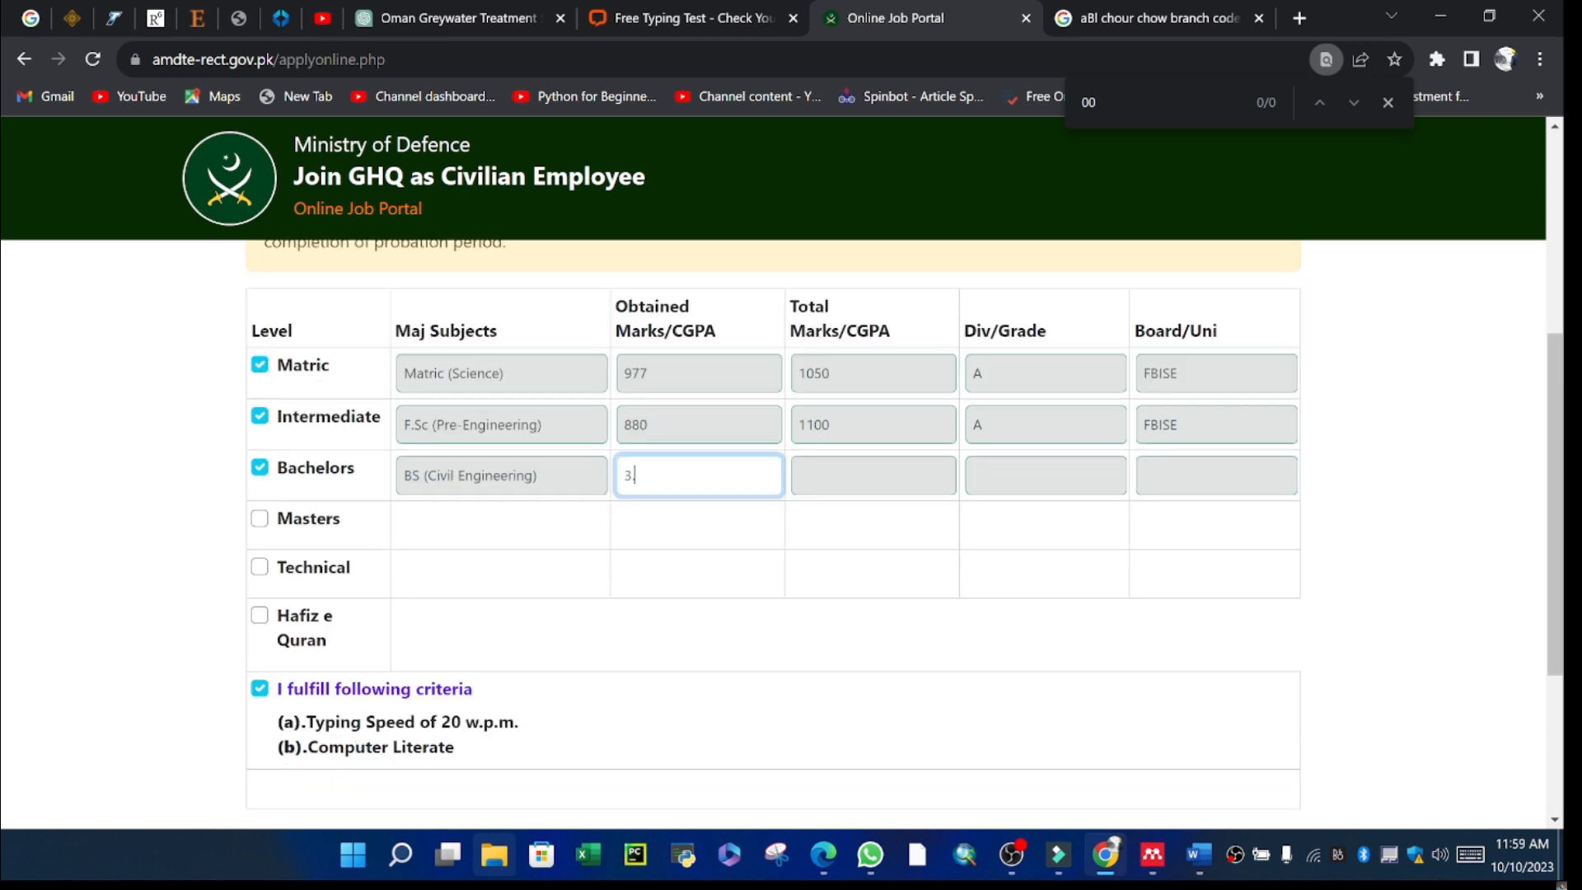
Complete the Bachelors row with obtained CGPA 3.72, total 4, grade A and university IIU, and proceed to the experience details.
type("72")
left_click(814, 479)
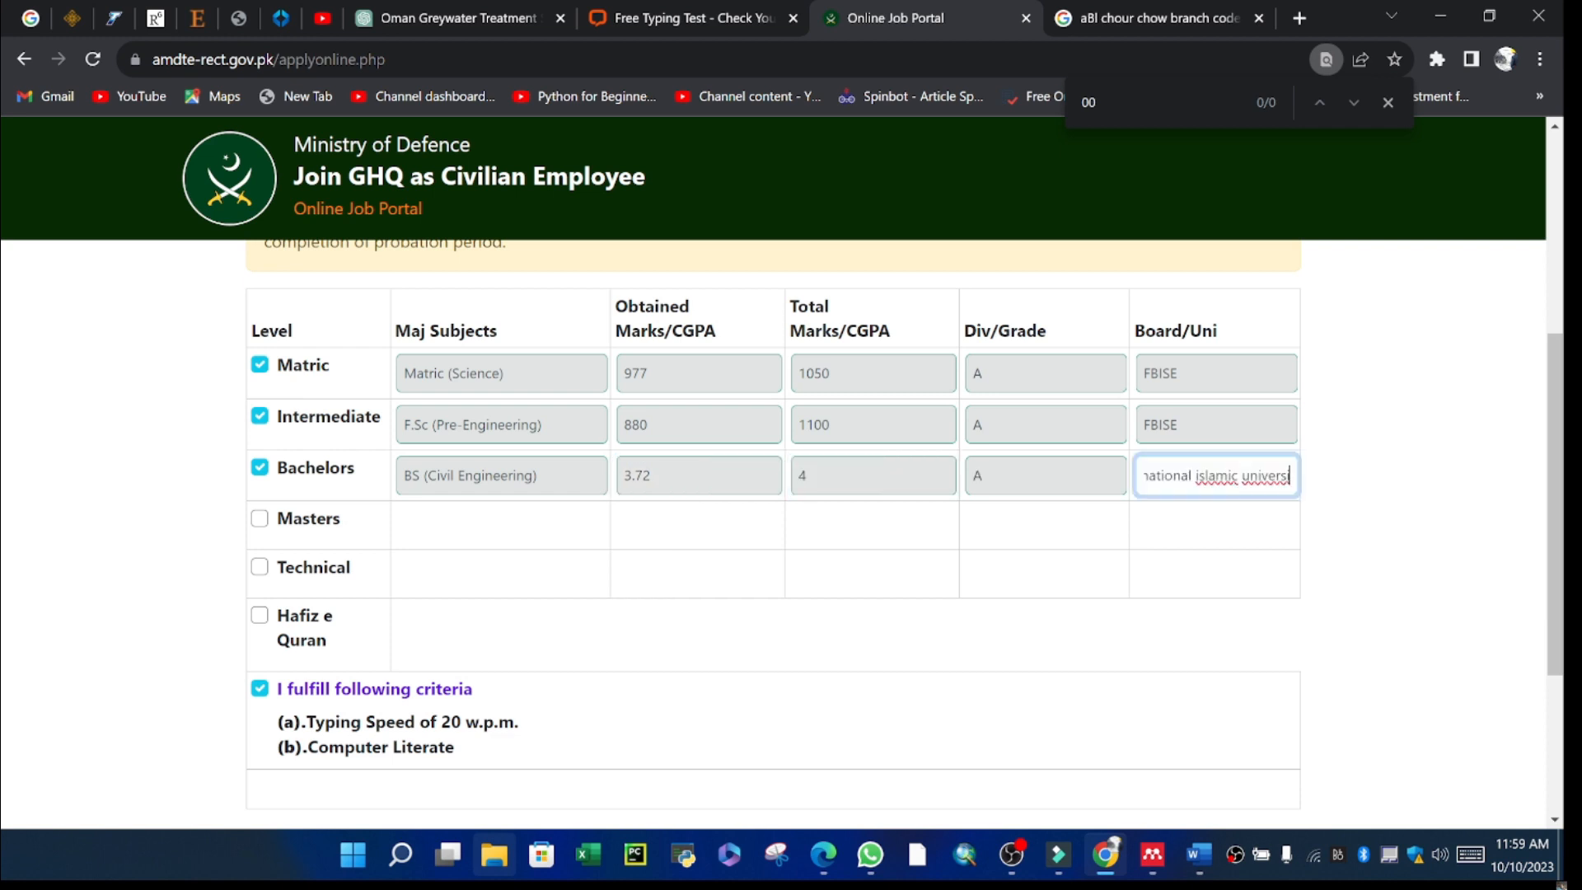
key("BackSpace")
key("BackSpace")
key("BackSpace")
key("BackSpace")
key("BackSpace")
key("BackSpace")
key("BackSpace")
key("BackSpace")
key("BackSpace")
key("BackSpace")
key("BackSpace")
key("BackSpace")
key("BackSpace")
key("BackSpace")
key("BackSpace")
key("BackSpace")
key("BackSpace")
key("BackSpace")
key("BackSpace")
key("BackSpace")
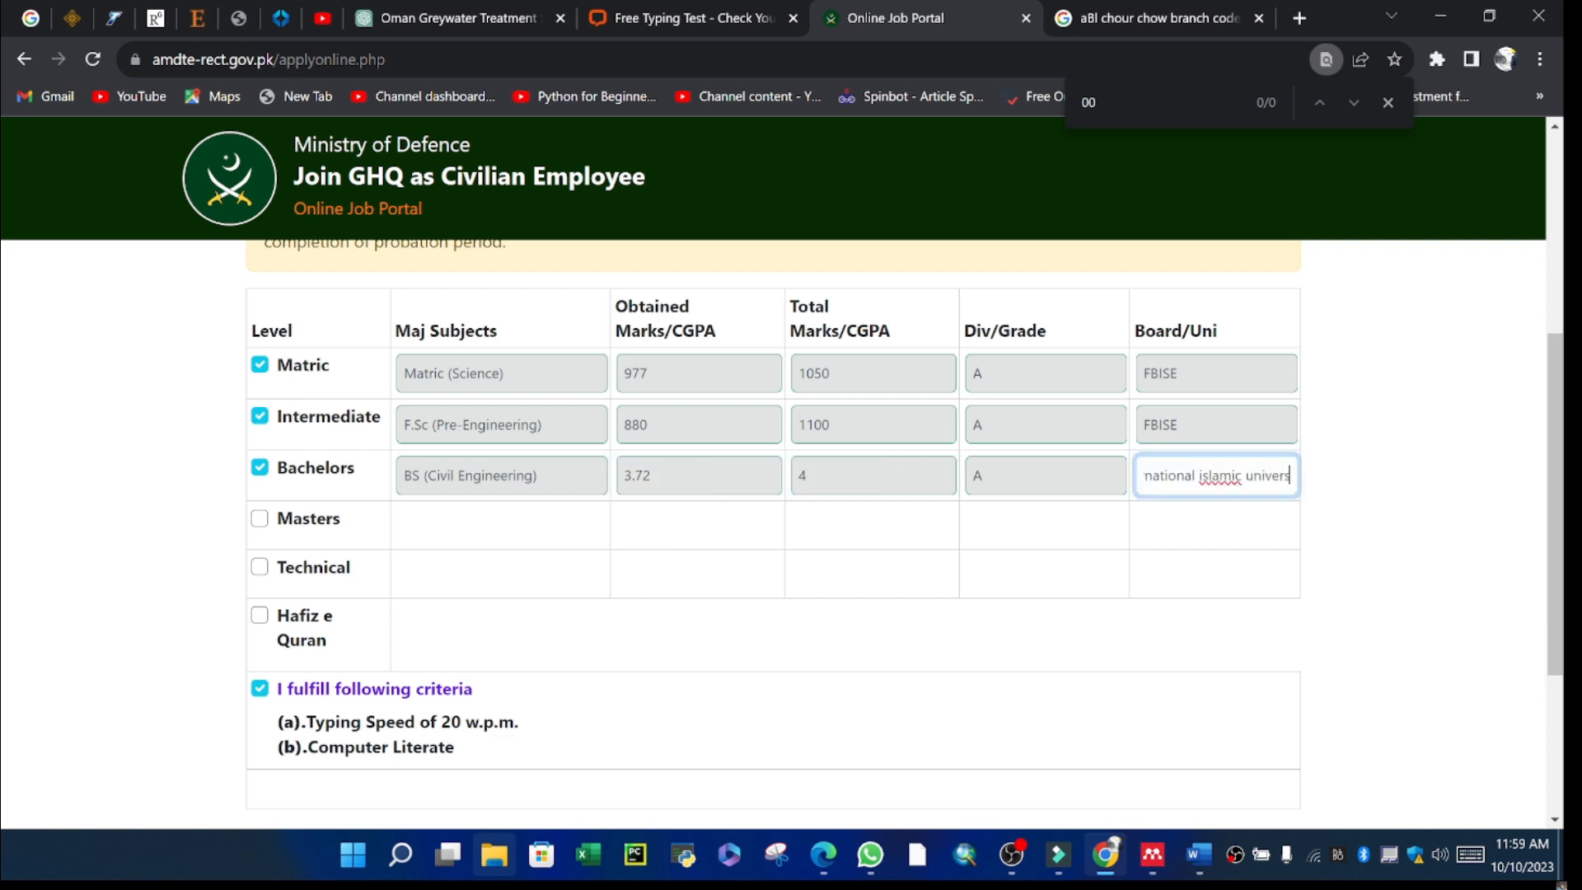
key("BackSpace")
key("BackSpace")
key("BackSpace")
key("BackSpace")
key("BackSpace")
key("BackSpace")
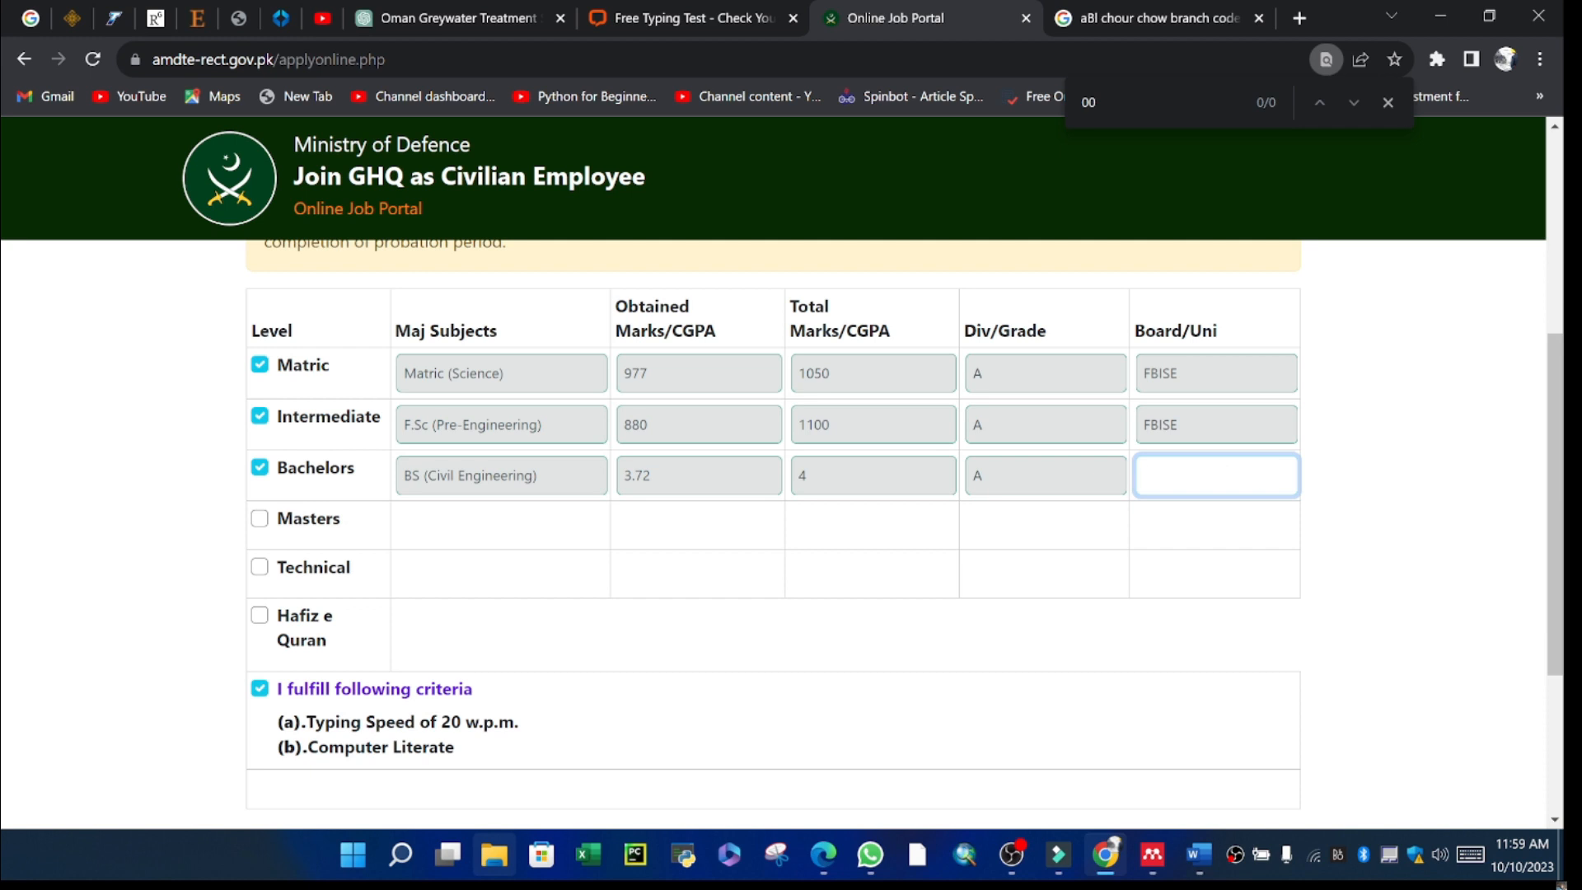
type("IIU")
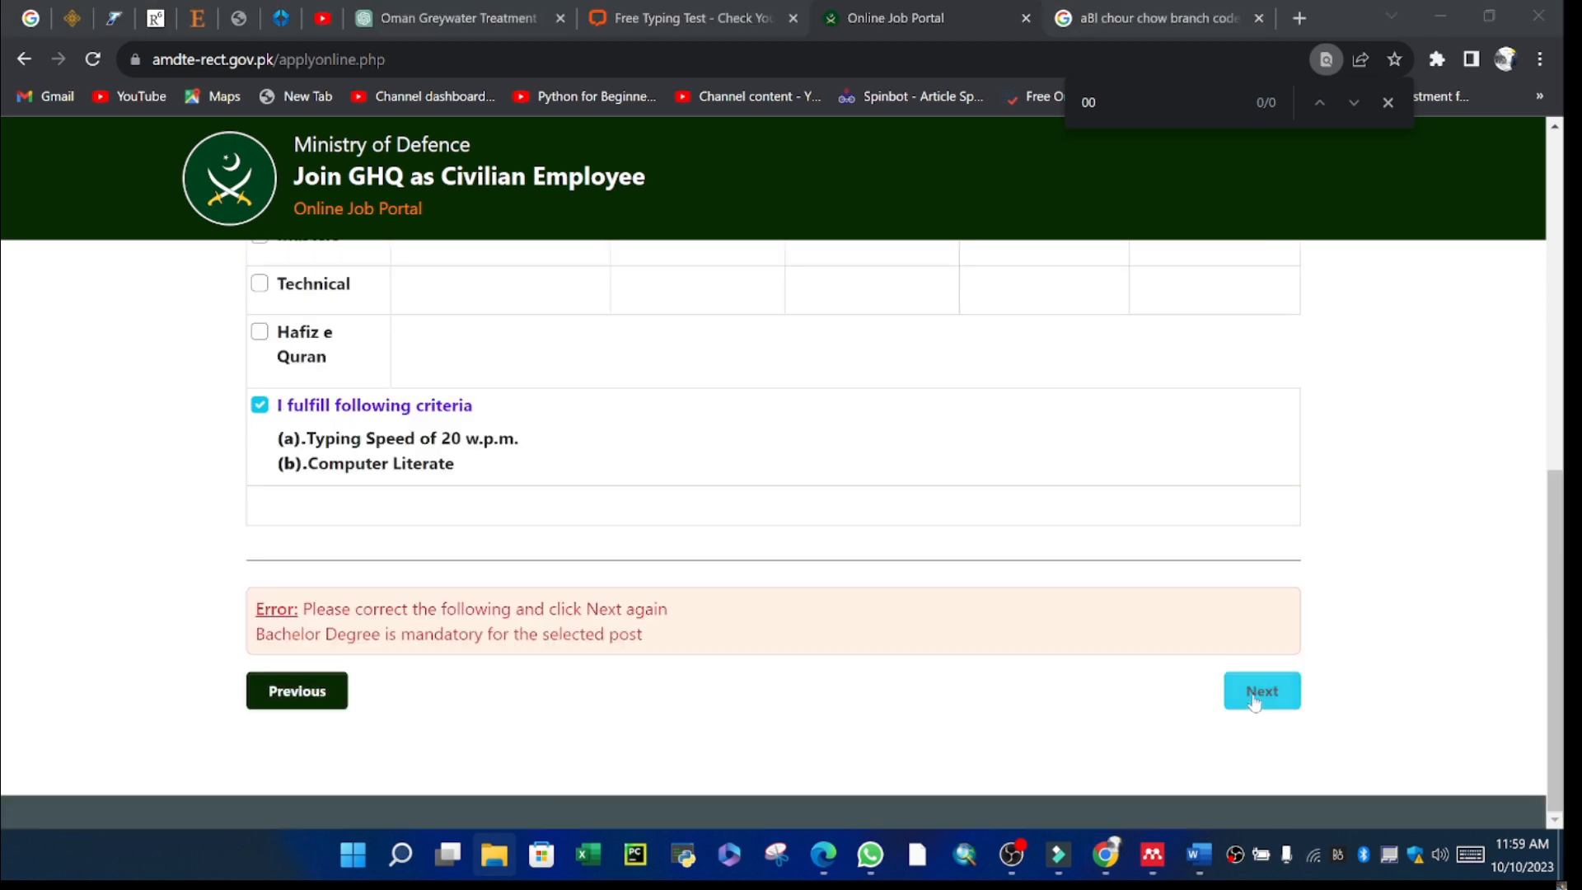
left_click(1253, 698)
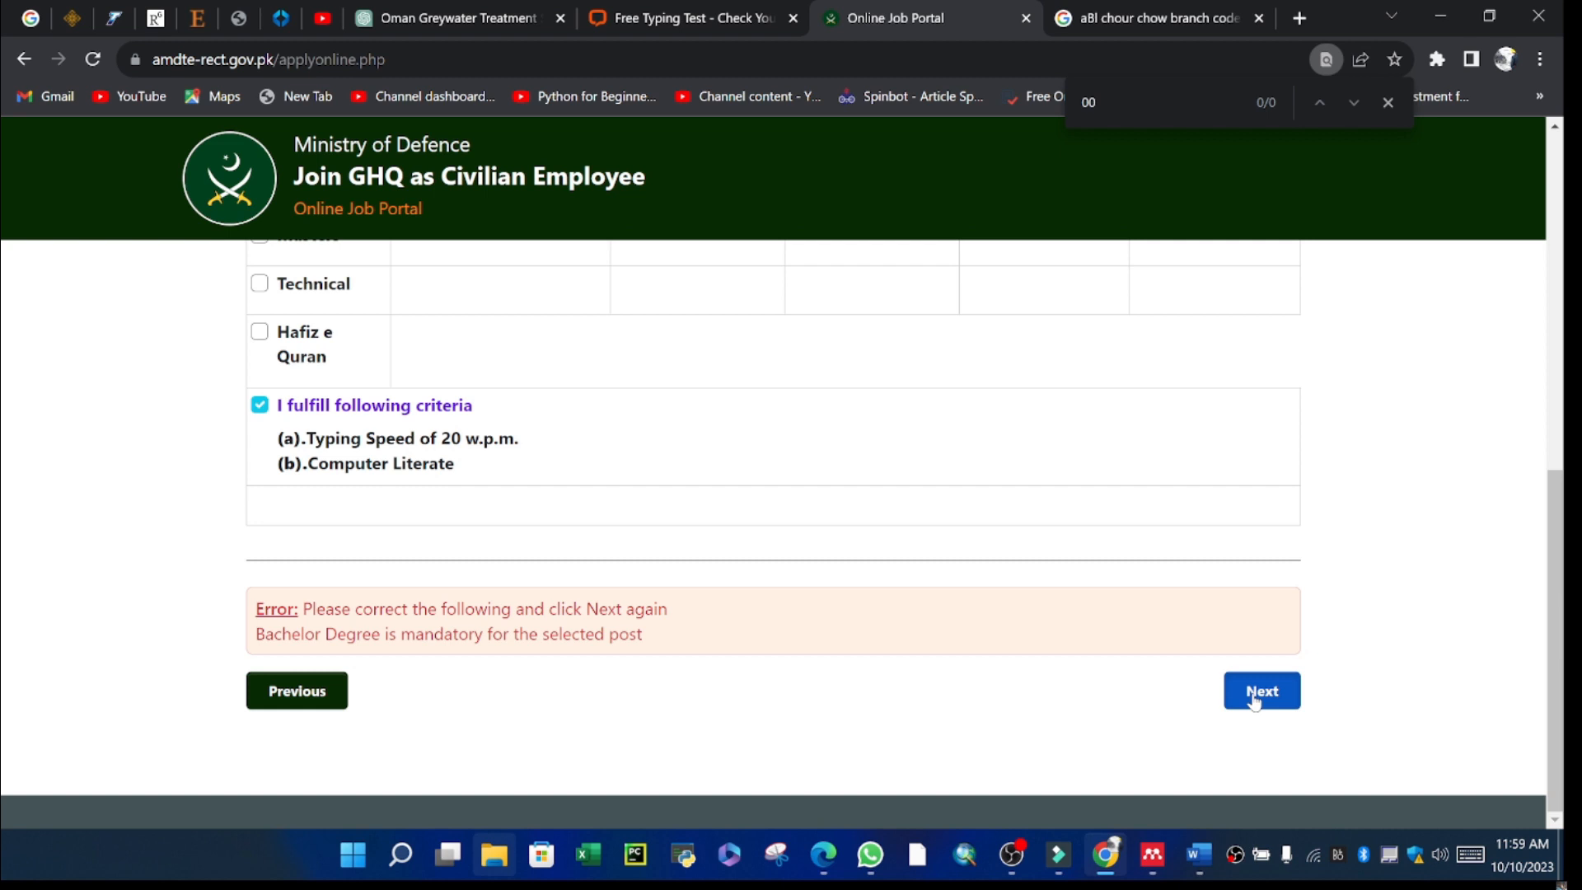
left_click(1253, 698)
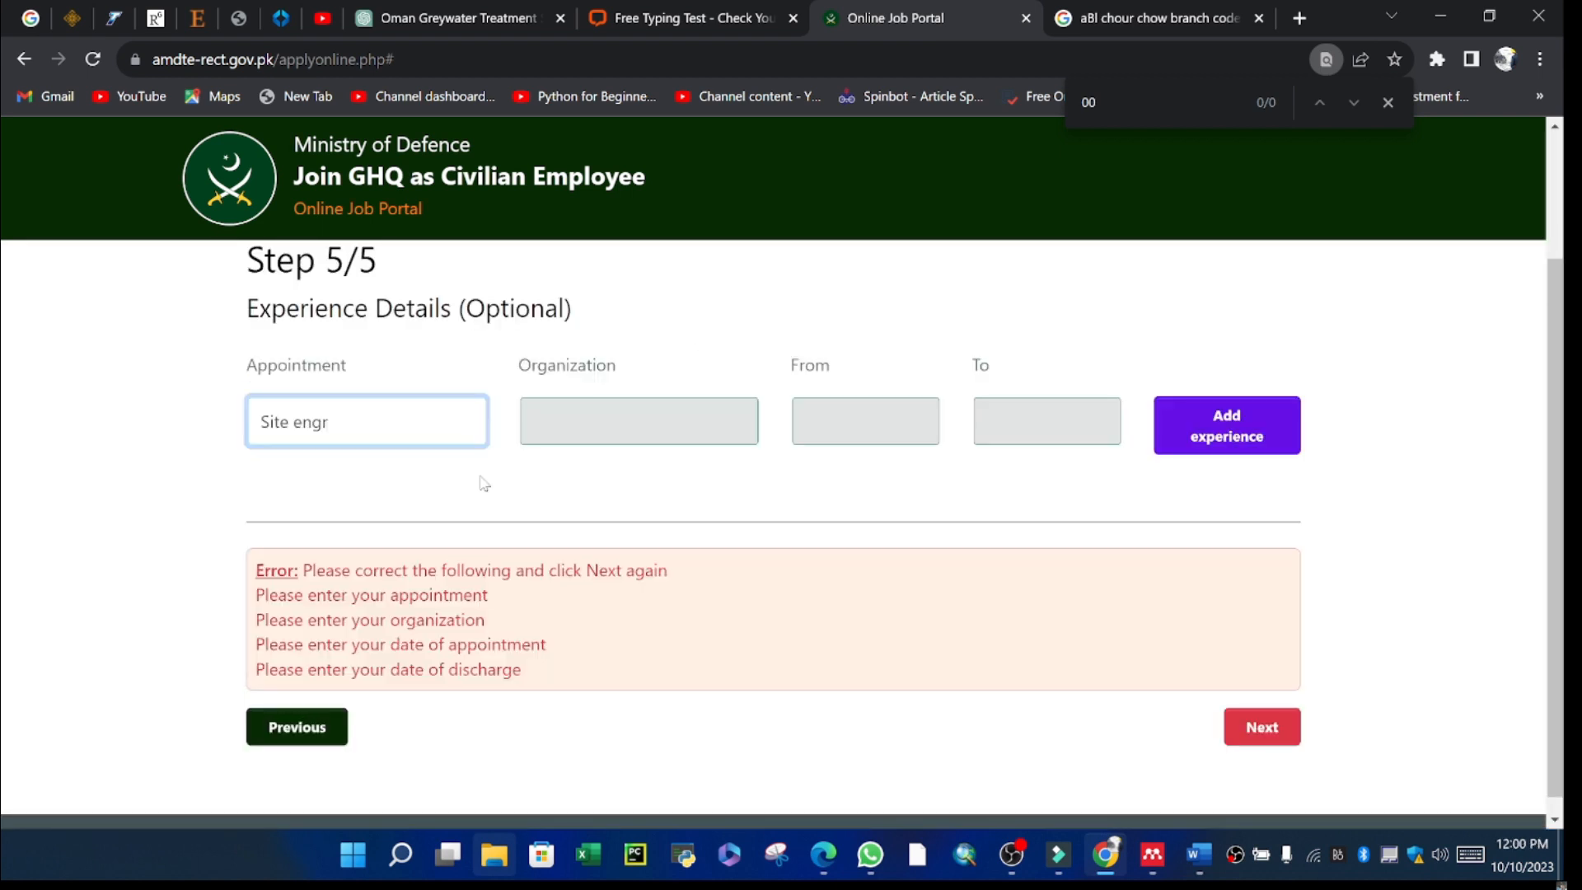
Add an experience entry for the Site engr appointment at NOVATECH, from 27/10/2020 to 08/05/2023.
key("Tab")
type("NOVATECH")
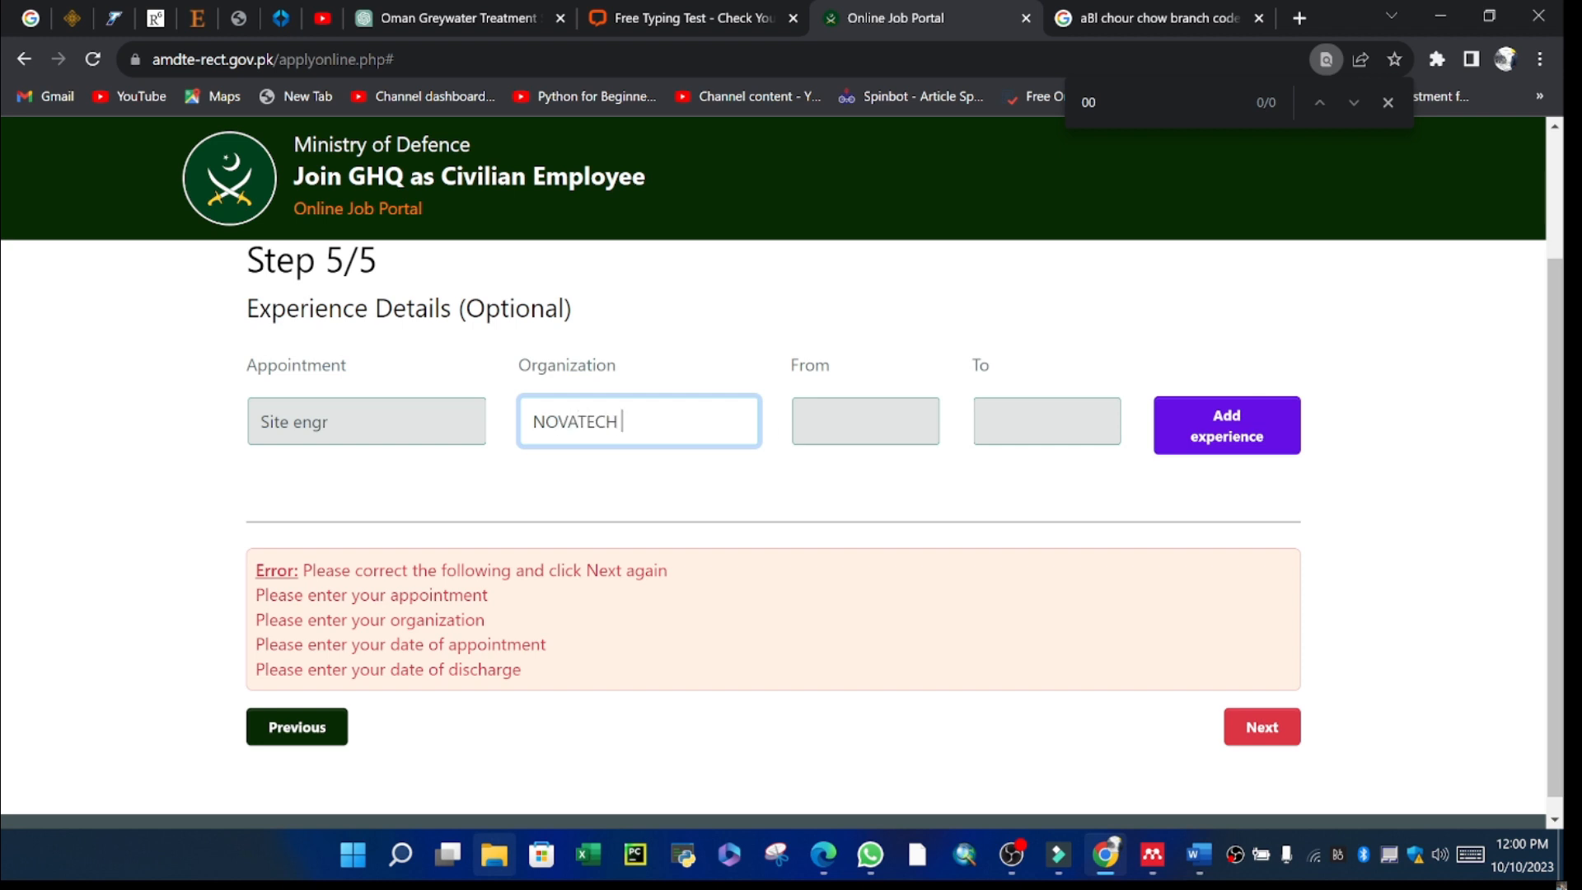
left_click(865, 421)
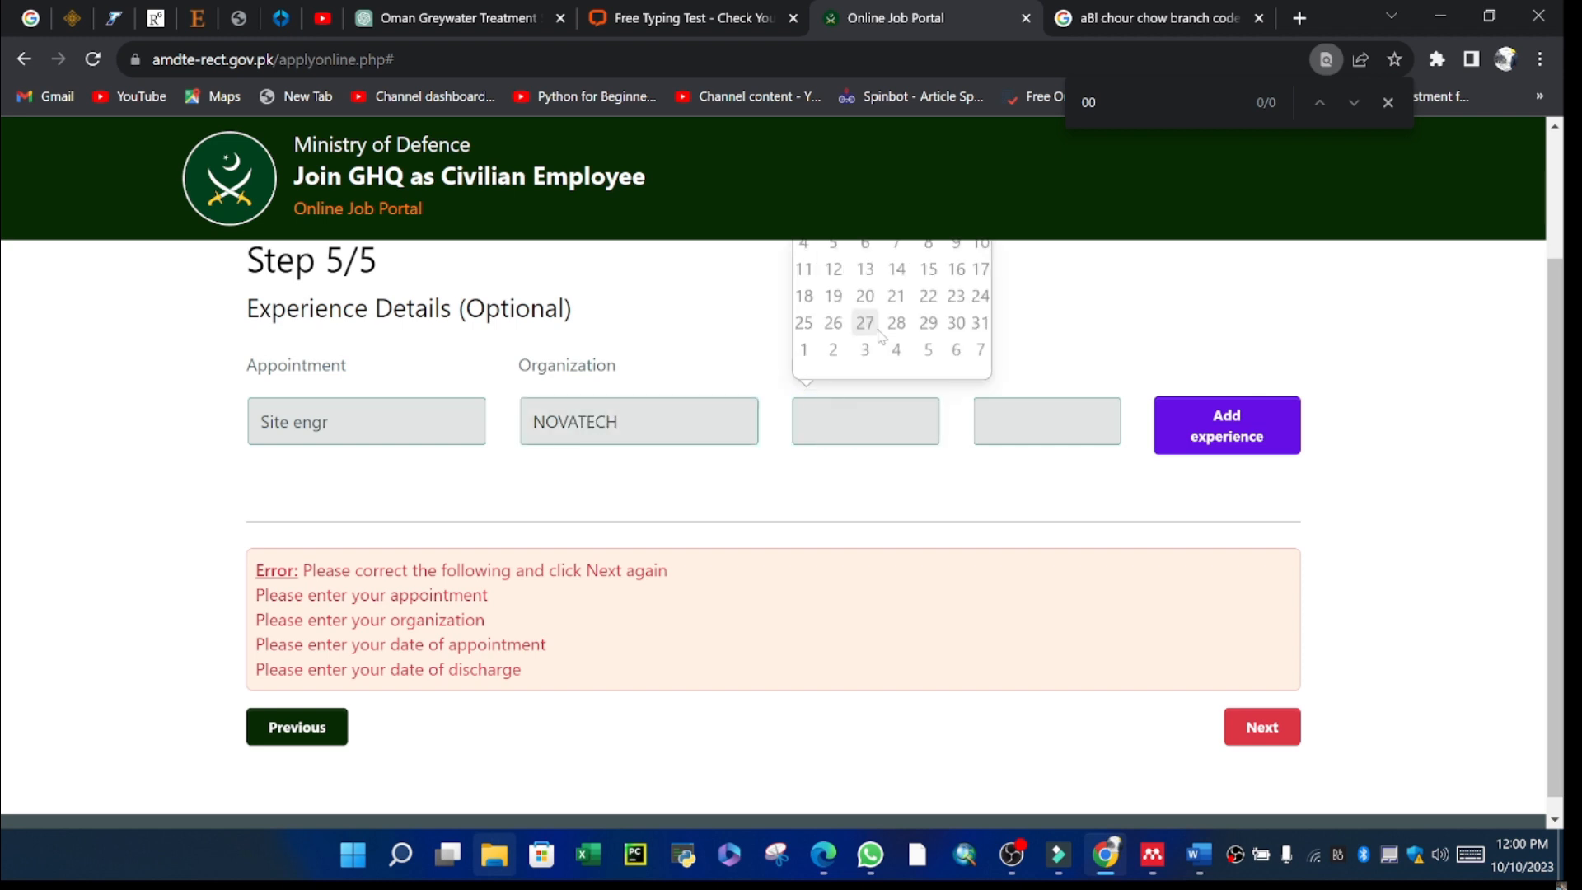
left_click(868, 325)
left_click(1046, 421)
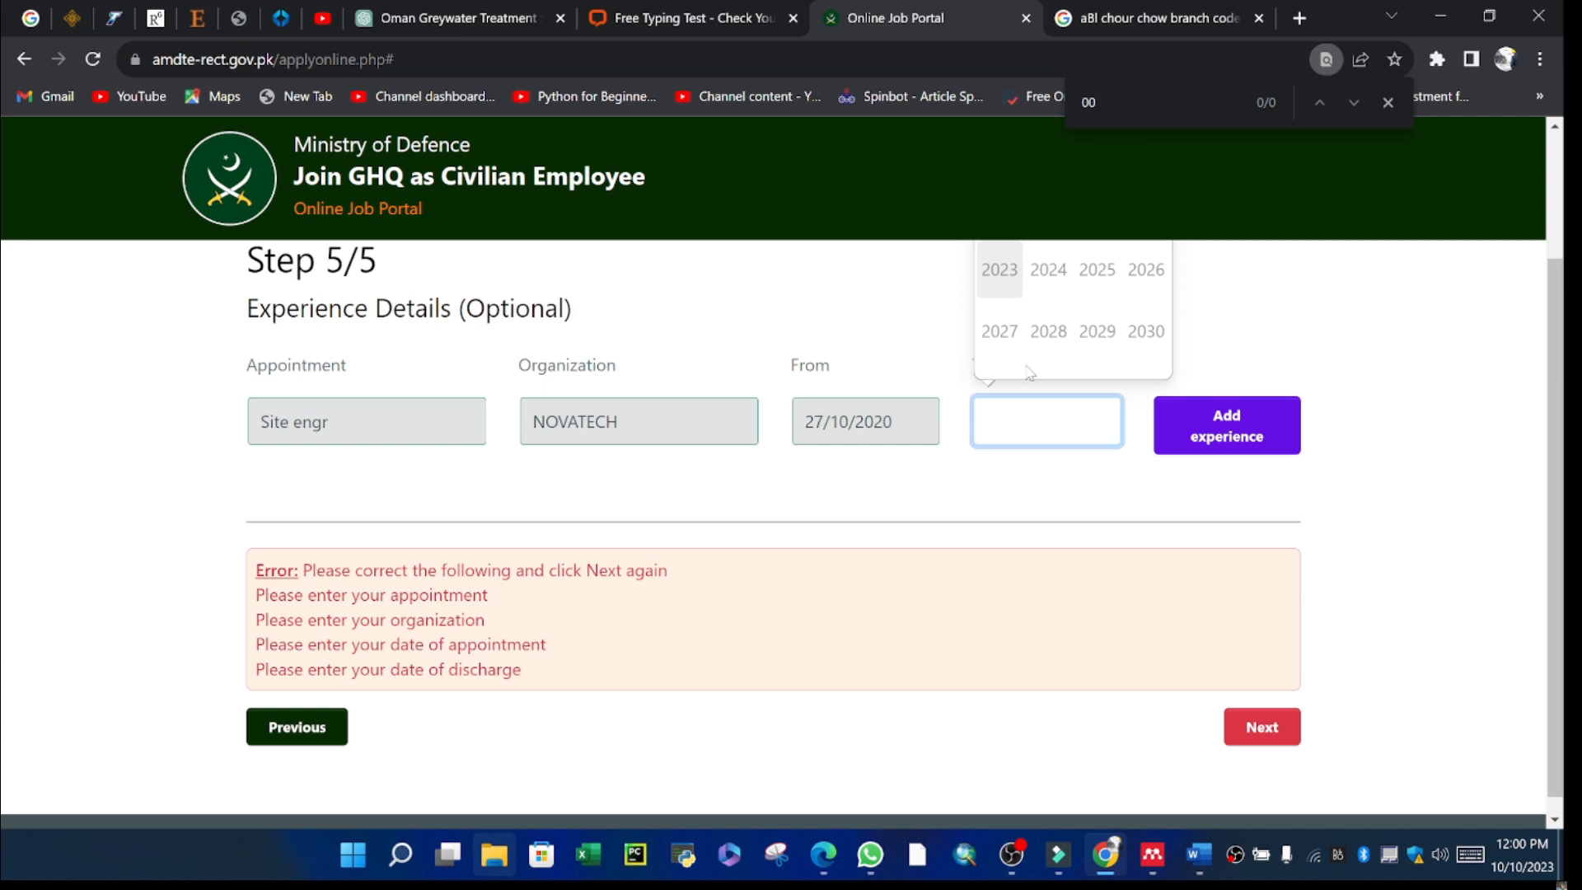
left_click(1011, 277)
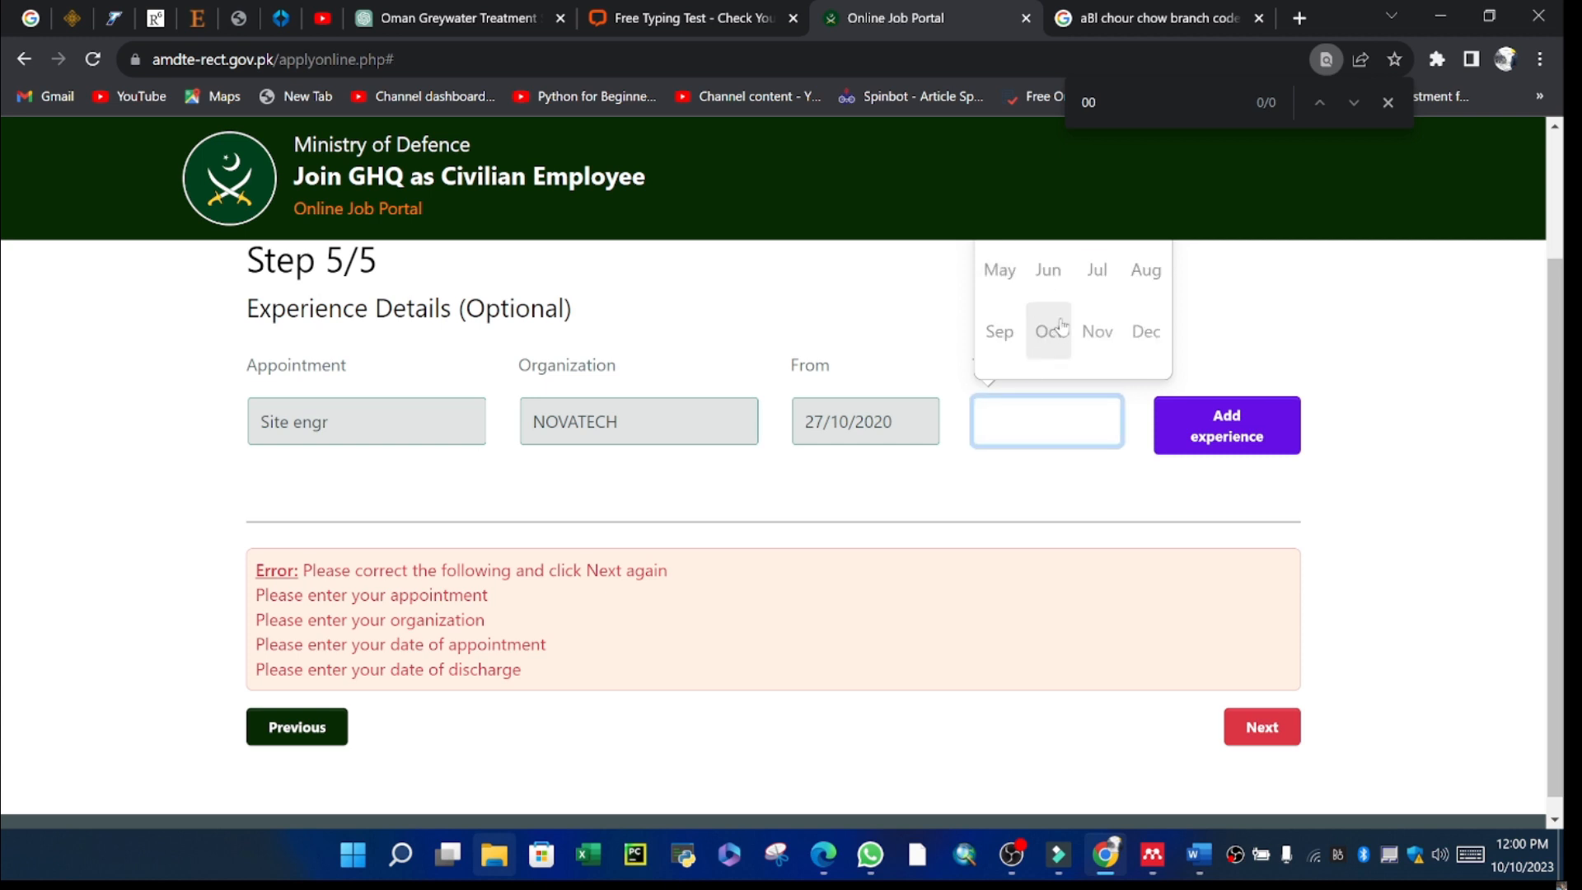
left_click(999, 270)
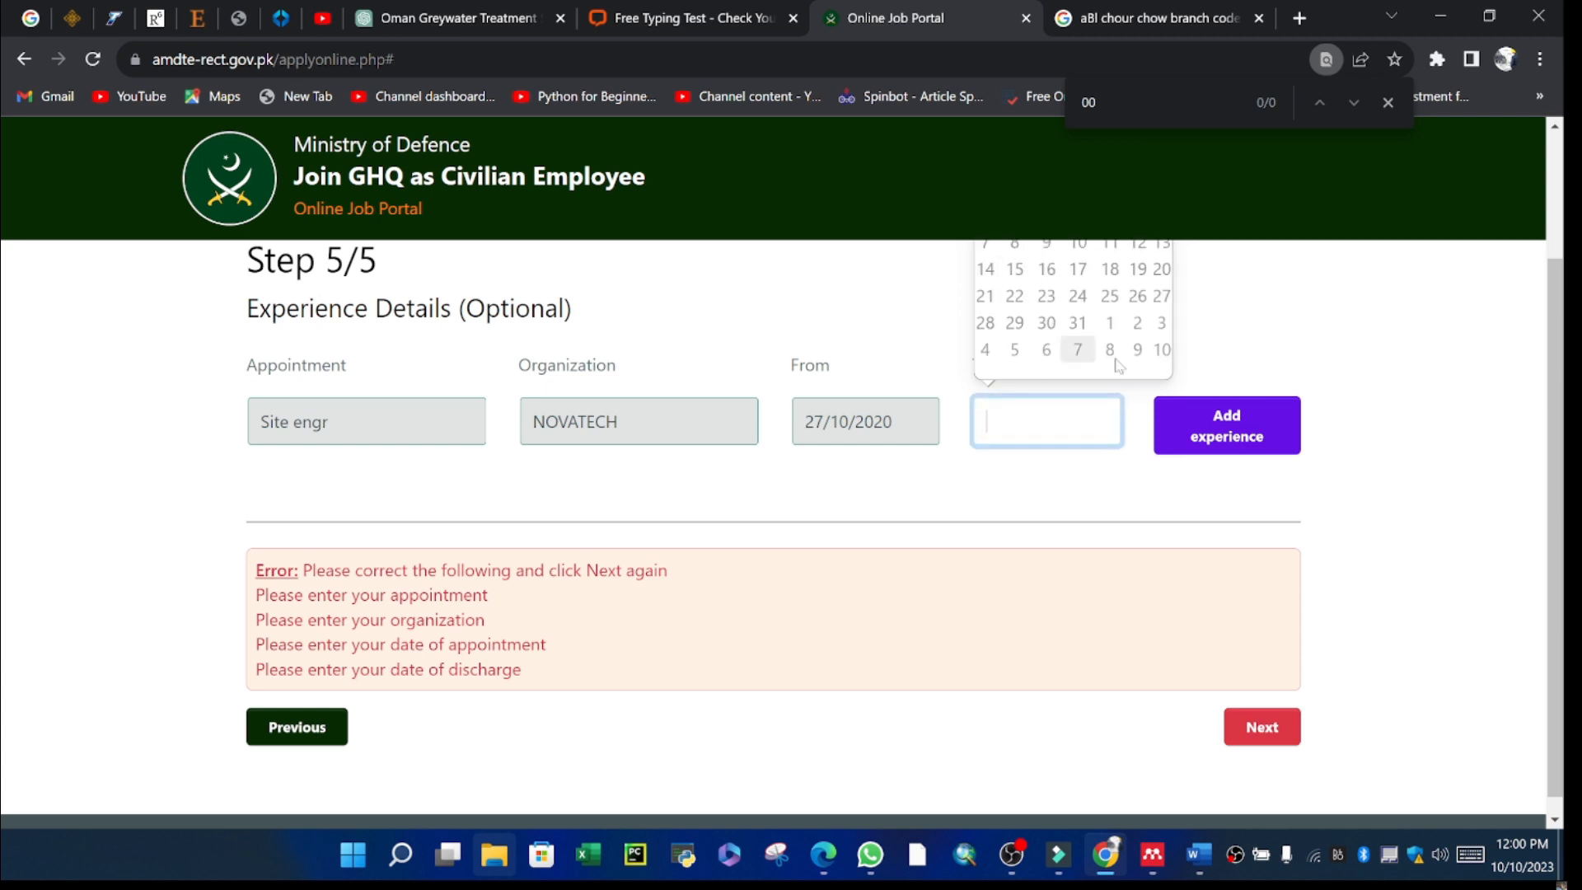
left_click(1014, 246)
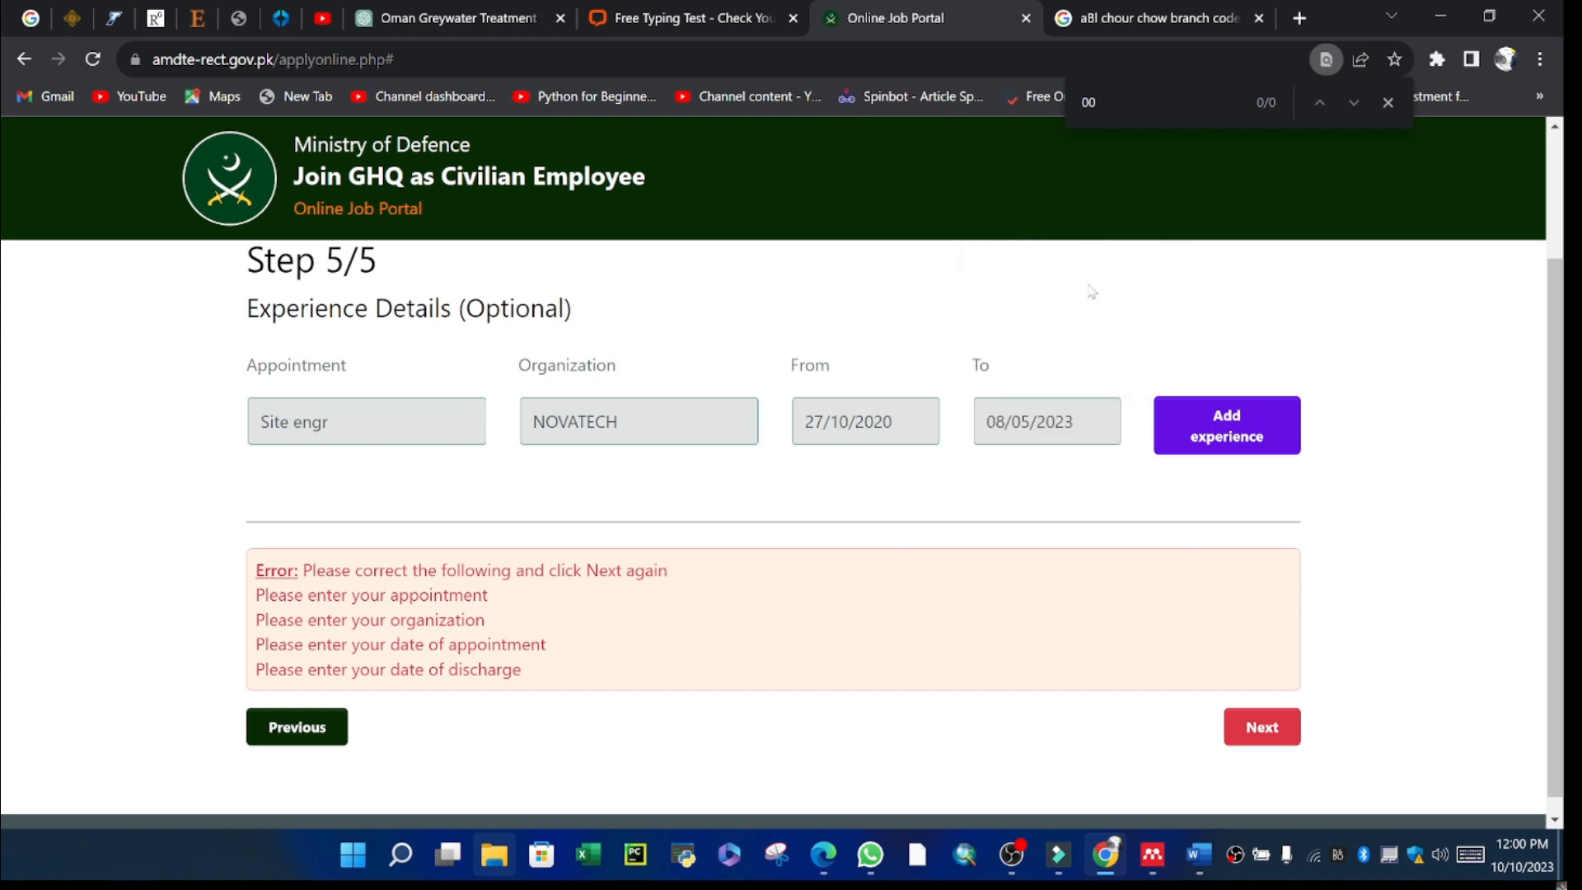
left_click(1224, 433)
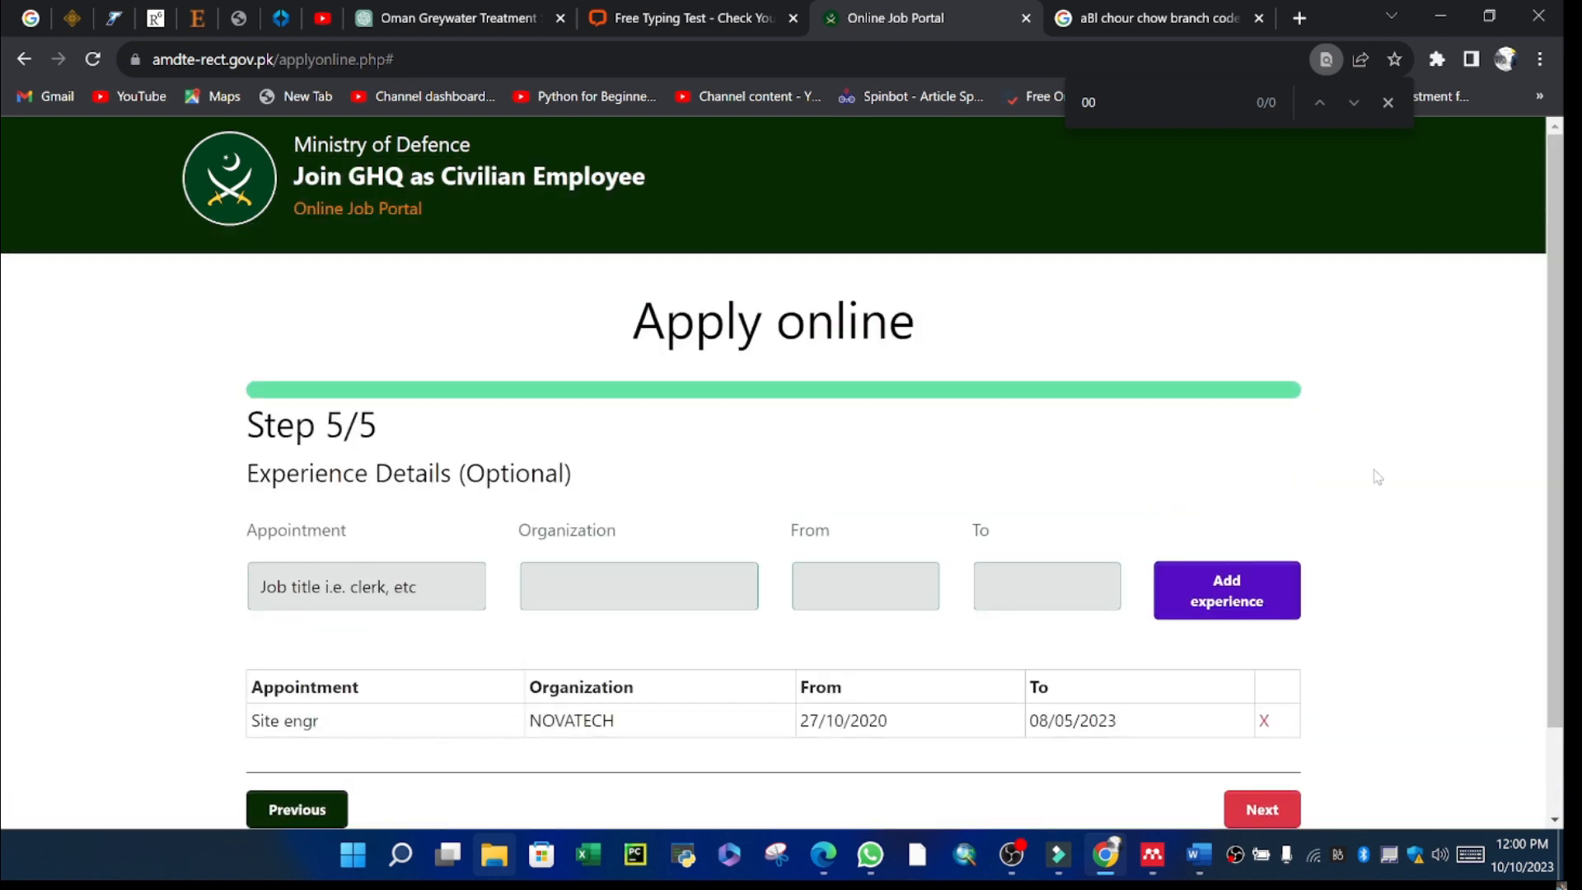
scroll(731, 487, "down", 1)
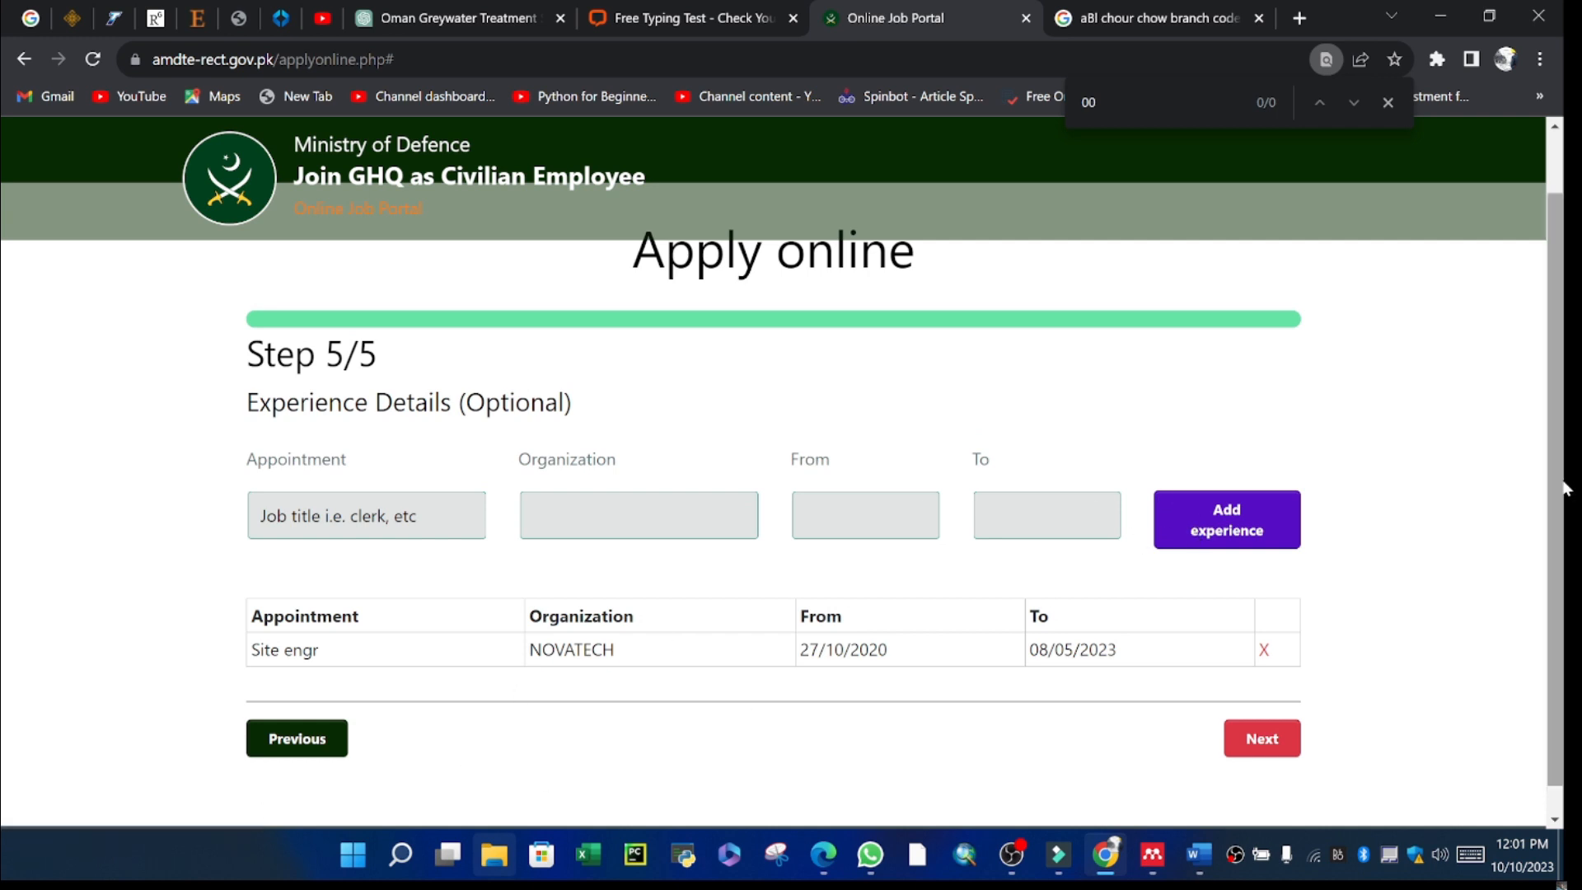
scroll(1566, 476, "down", 1)
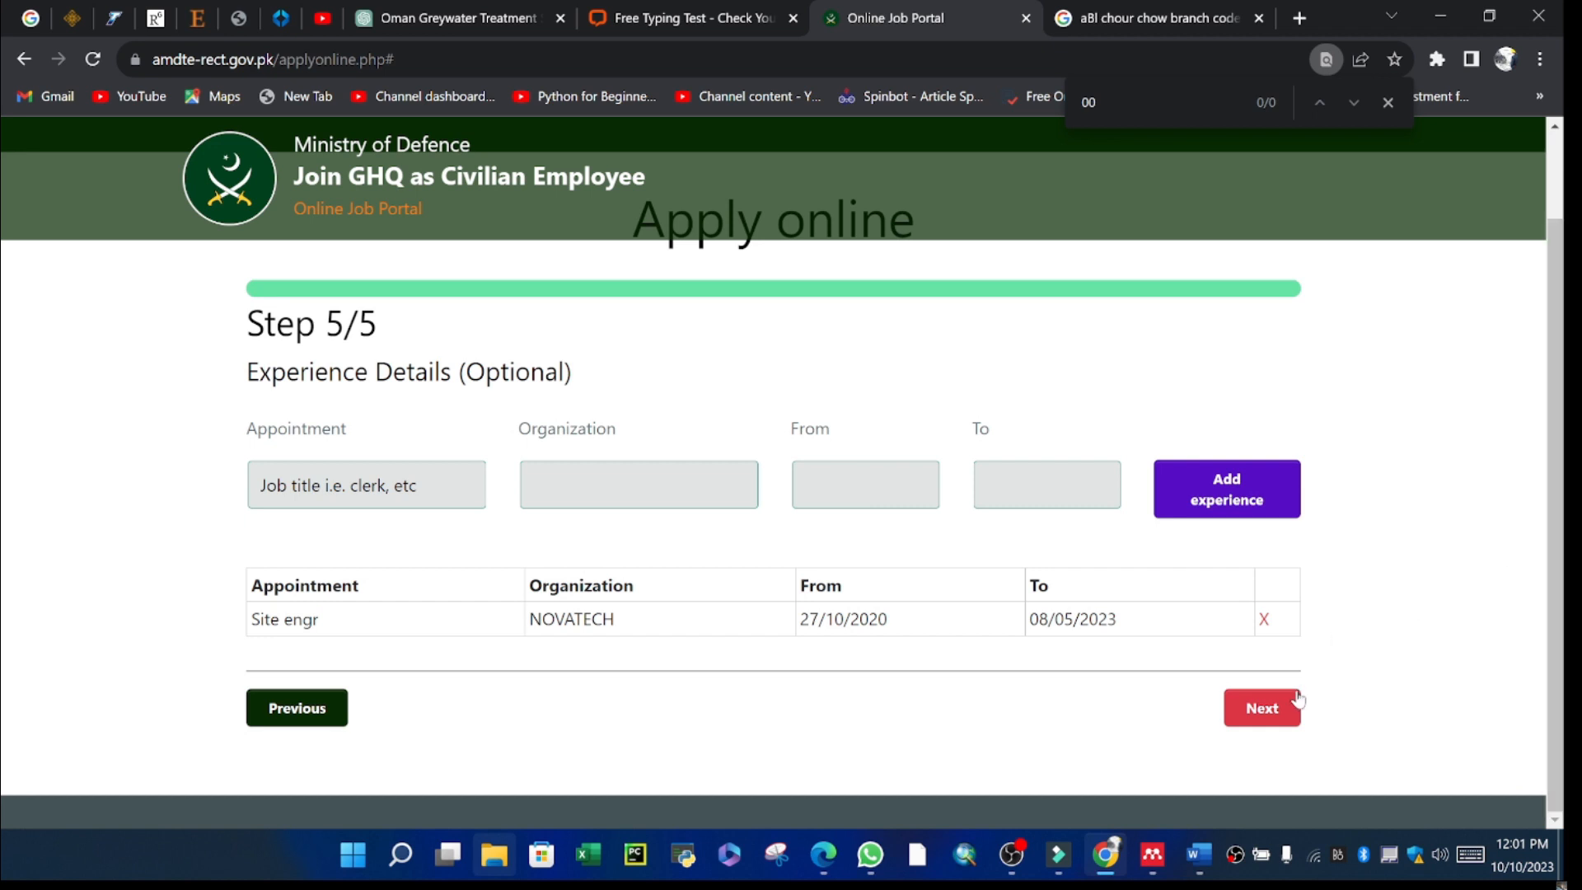